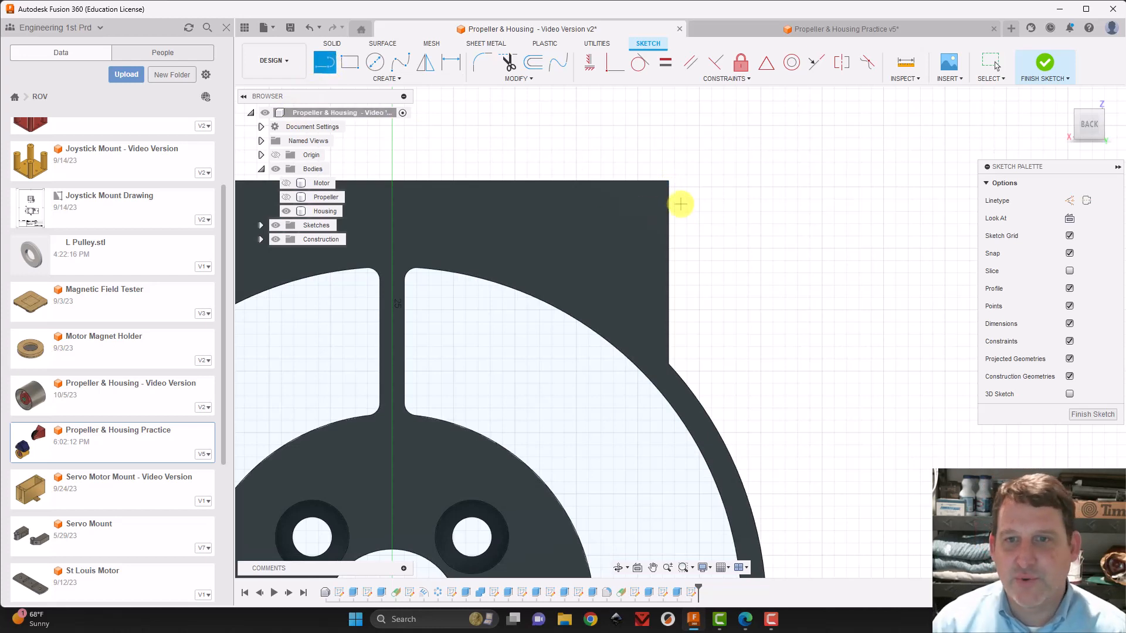
- Sketch a sloped line from the mount block's upper corner and a horizontal line back to its side edge, dimensioning the horizontal line to 3 mm
click(667, 182)
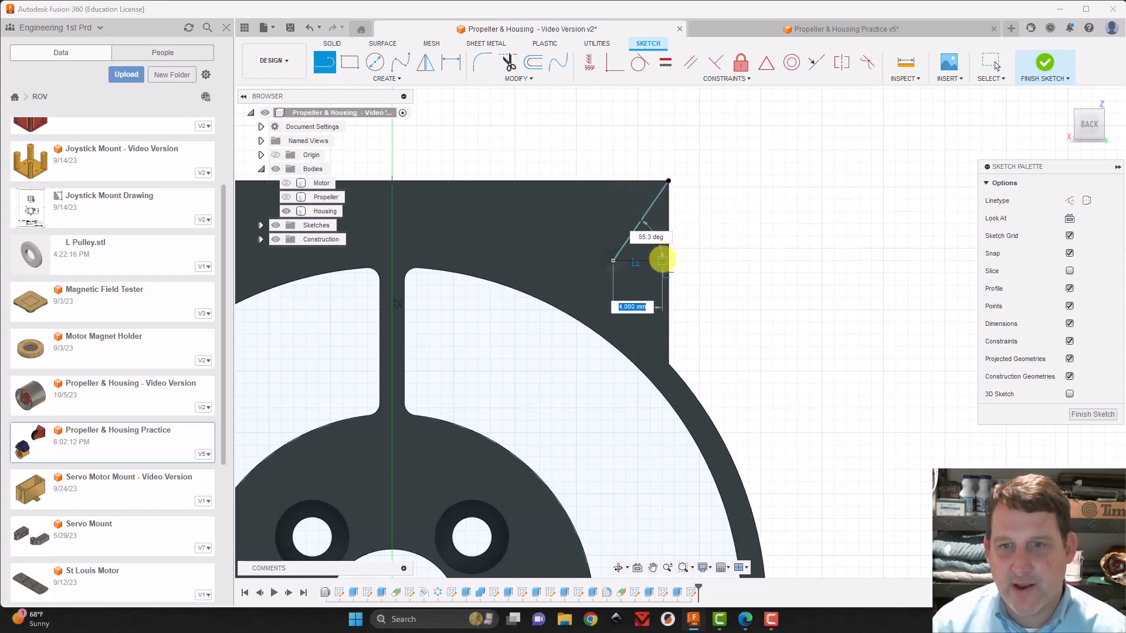
double_click(668, 260)
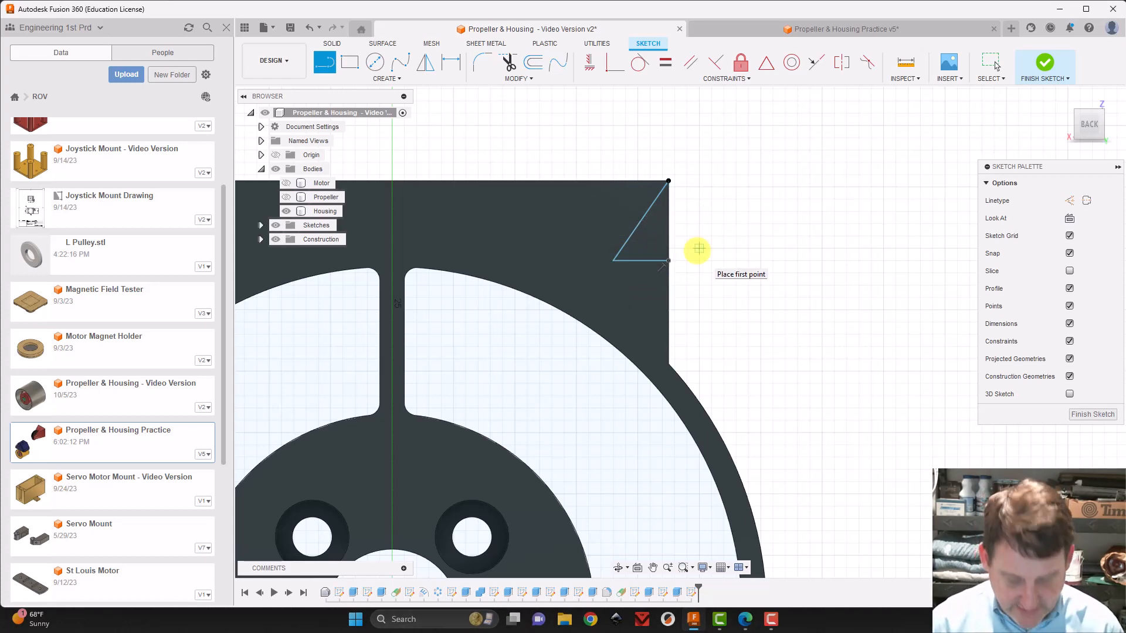
key(d)
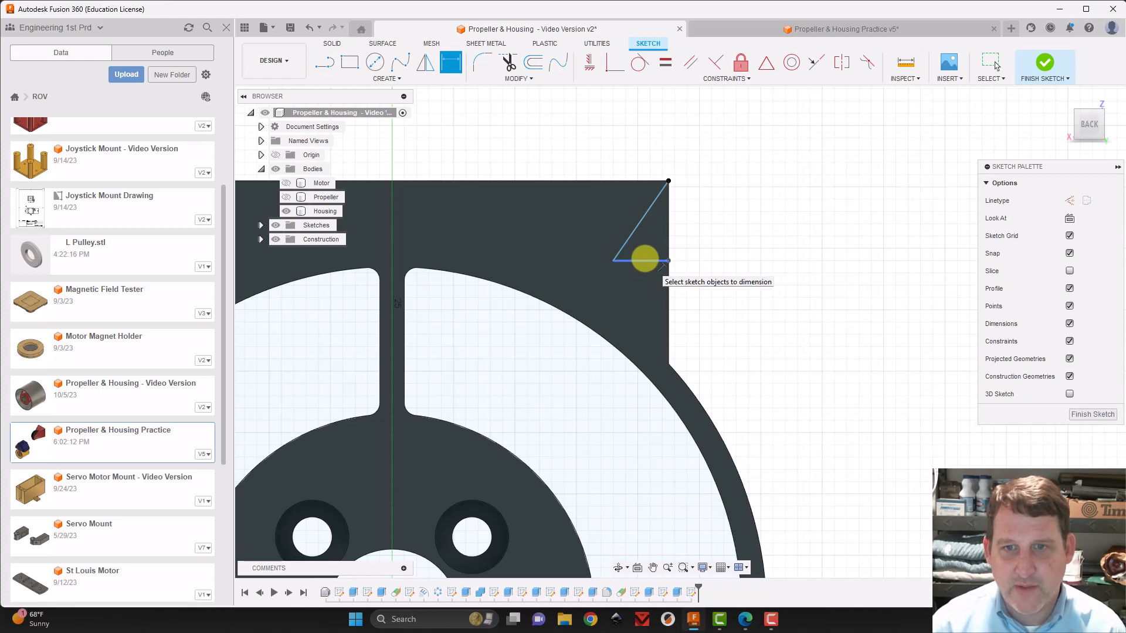
click(645, 260)
click(651, 290)
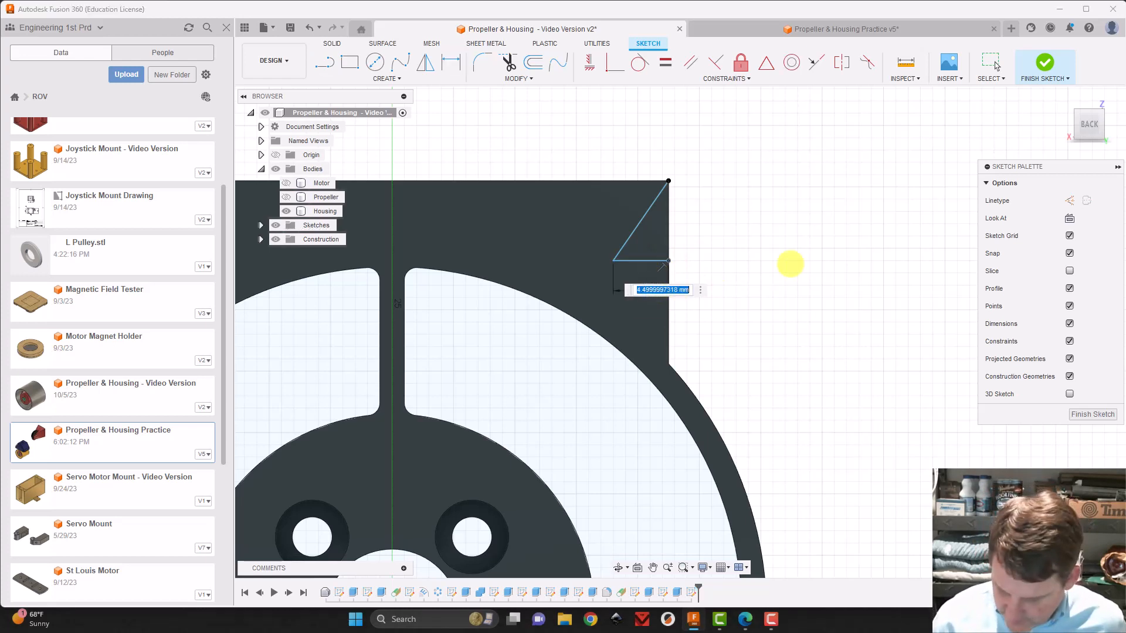
text(3)
key(Return)
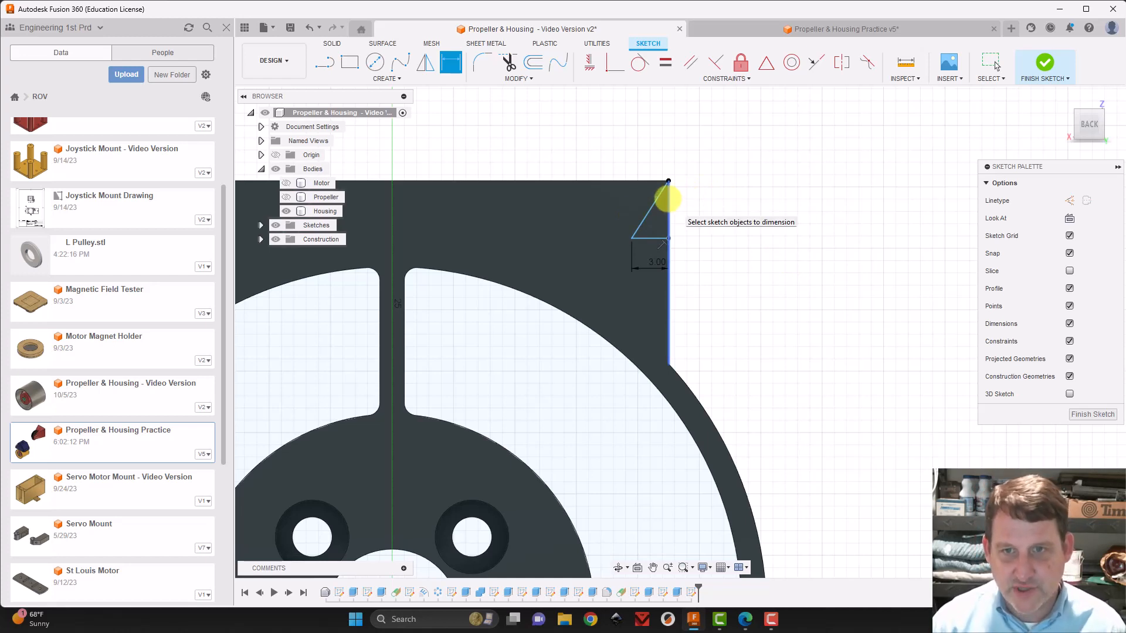
- Dimension the angle between the sloped and horizontal lines to 60 degrees and finish the sketch
click(653, 205)
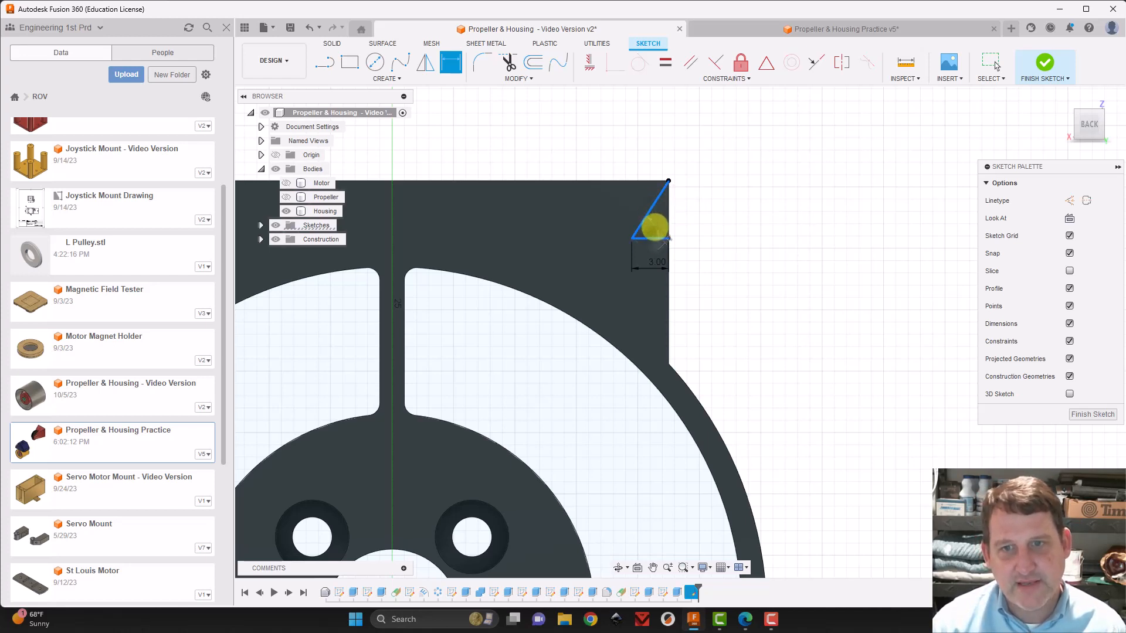
click(654, 224)
click(749, 185)
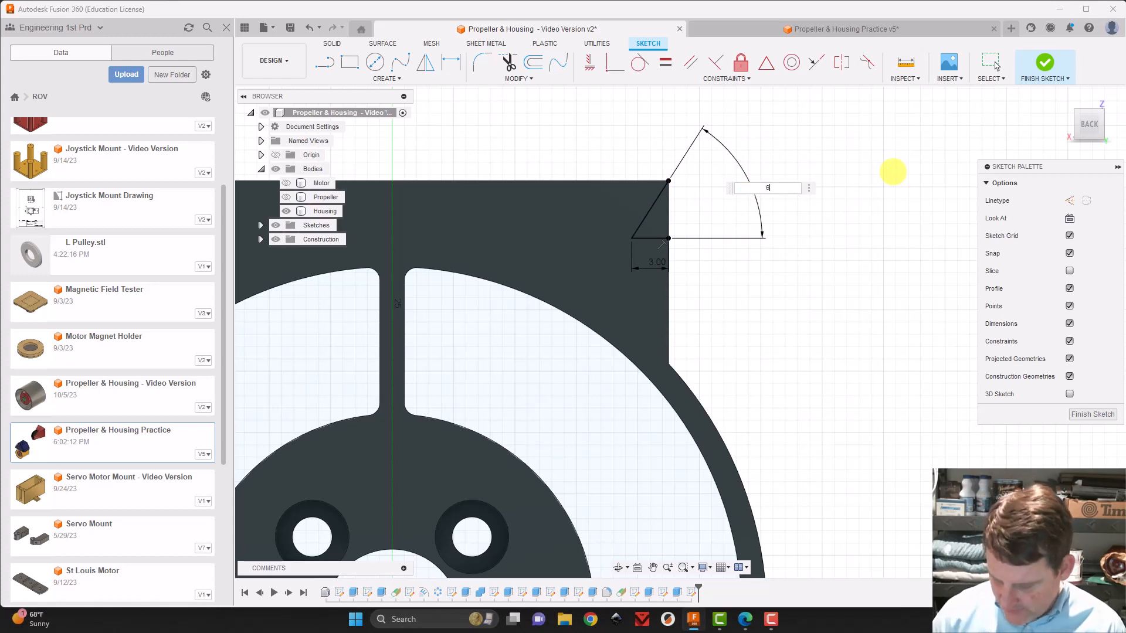
key(Return)
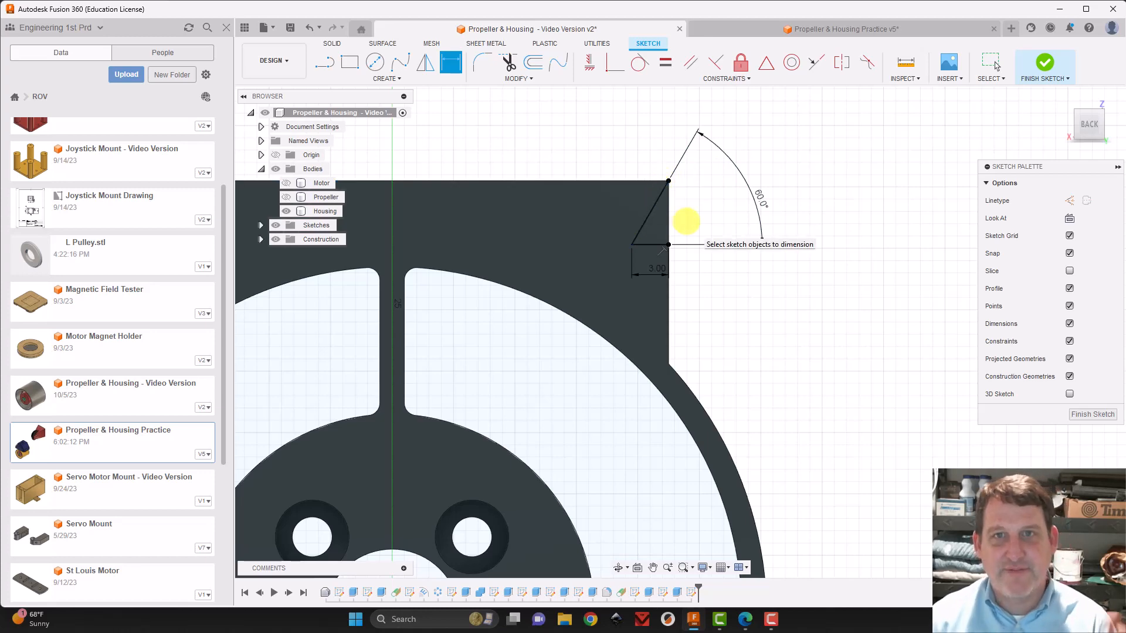
scroll(686, 221, down, 3)
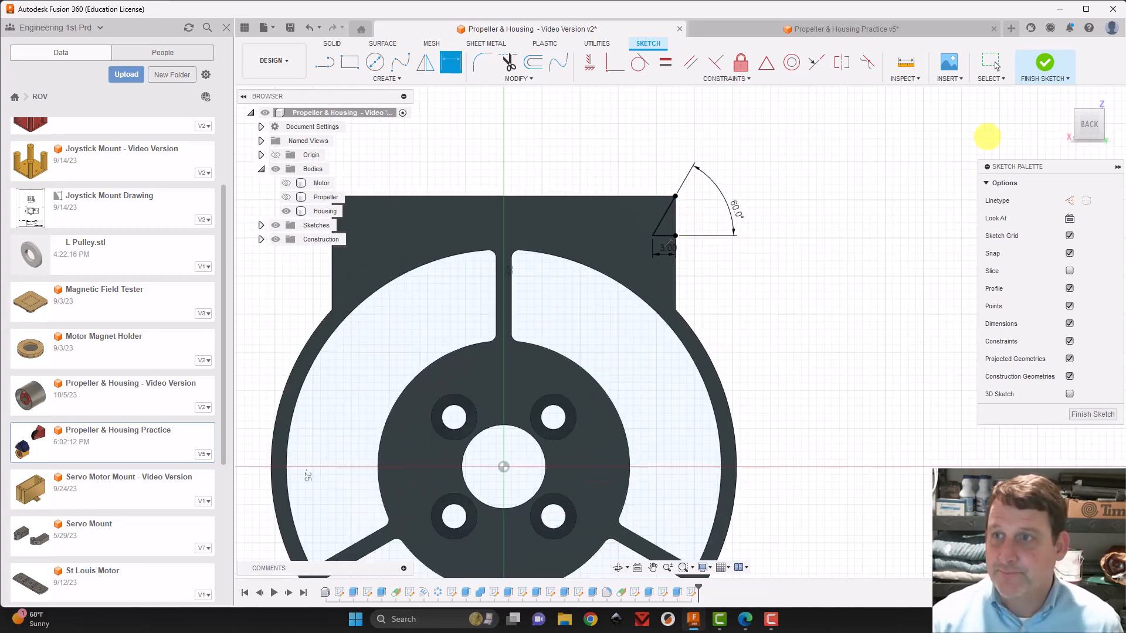
click(1094, 120)
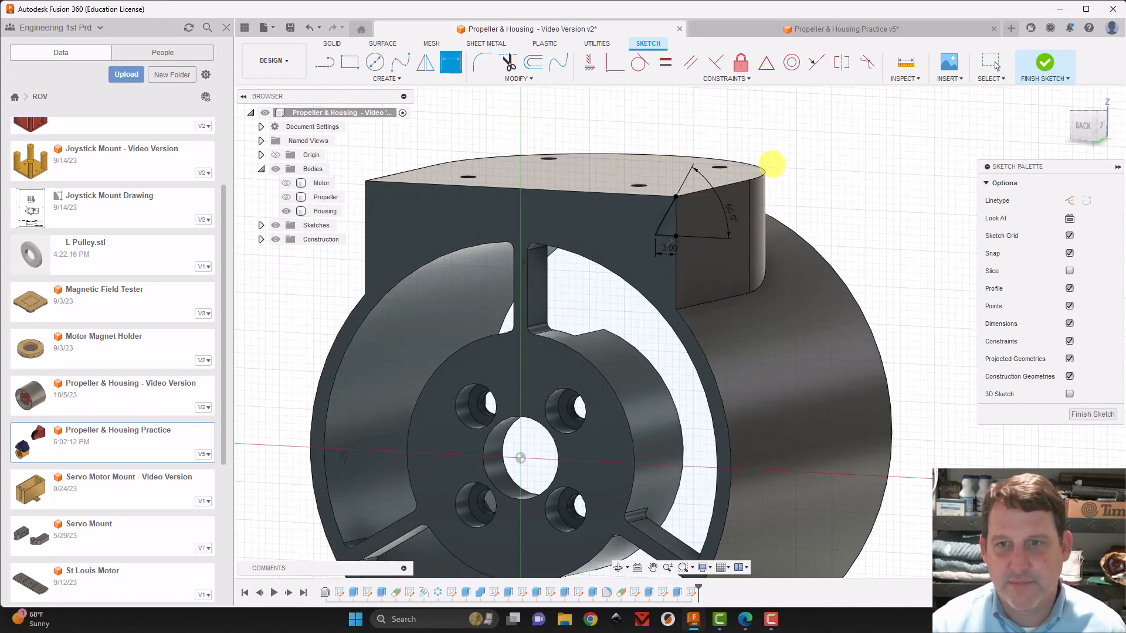
click(1044, 62)
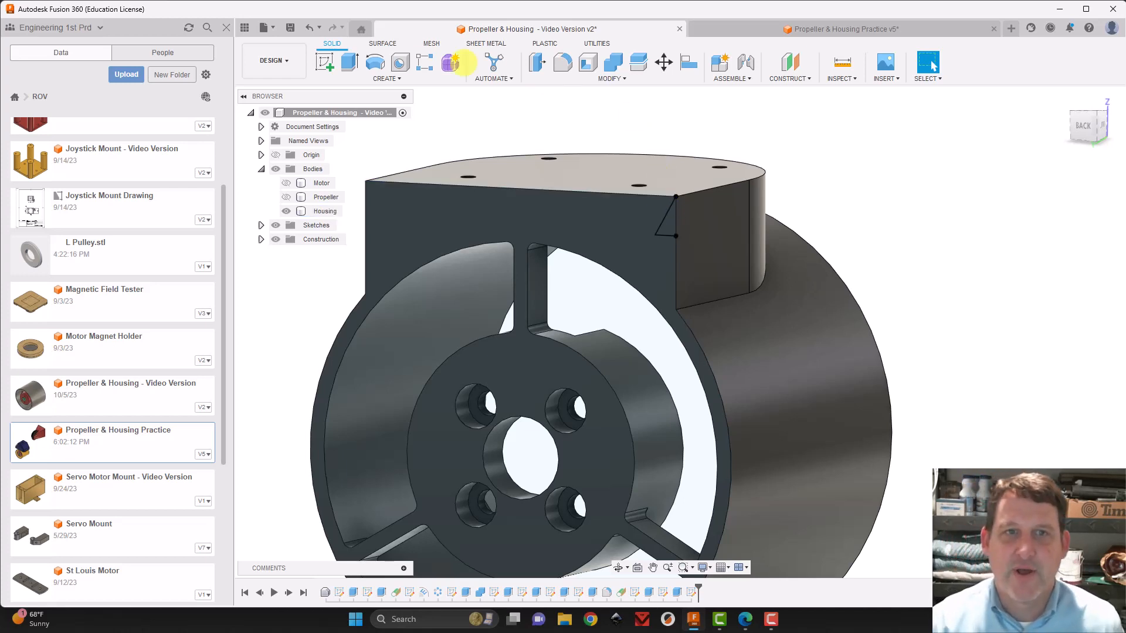
click(354, 60)
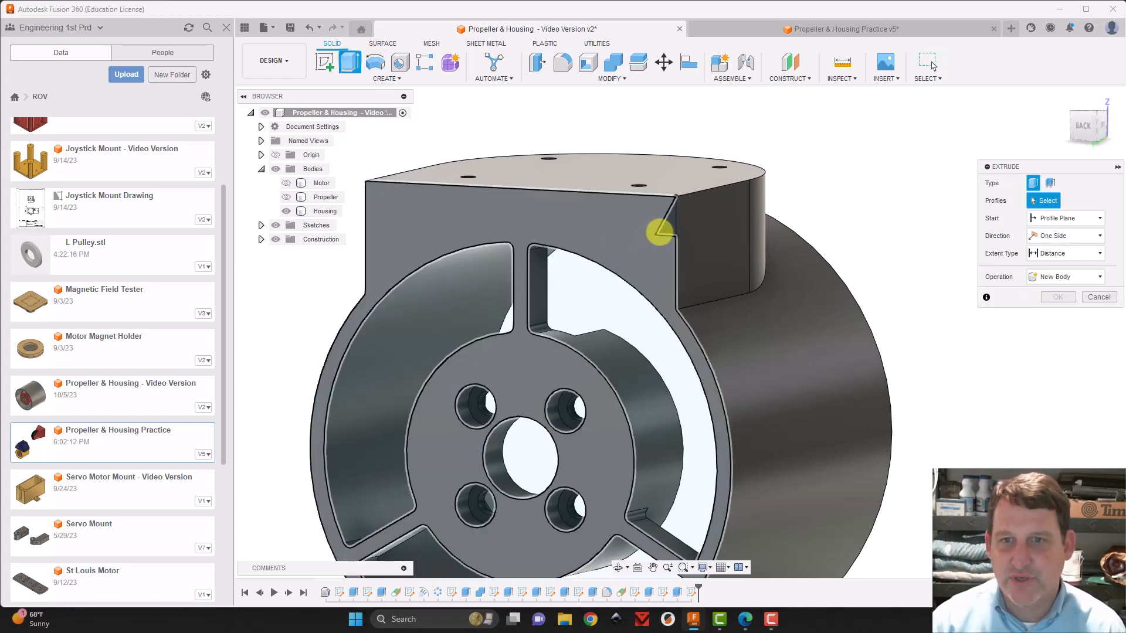
click(663, 224)
drag(663, 222, 866, 144)
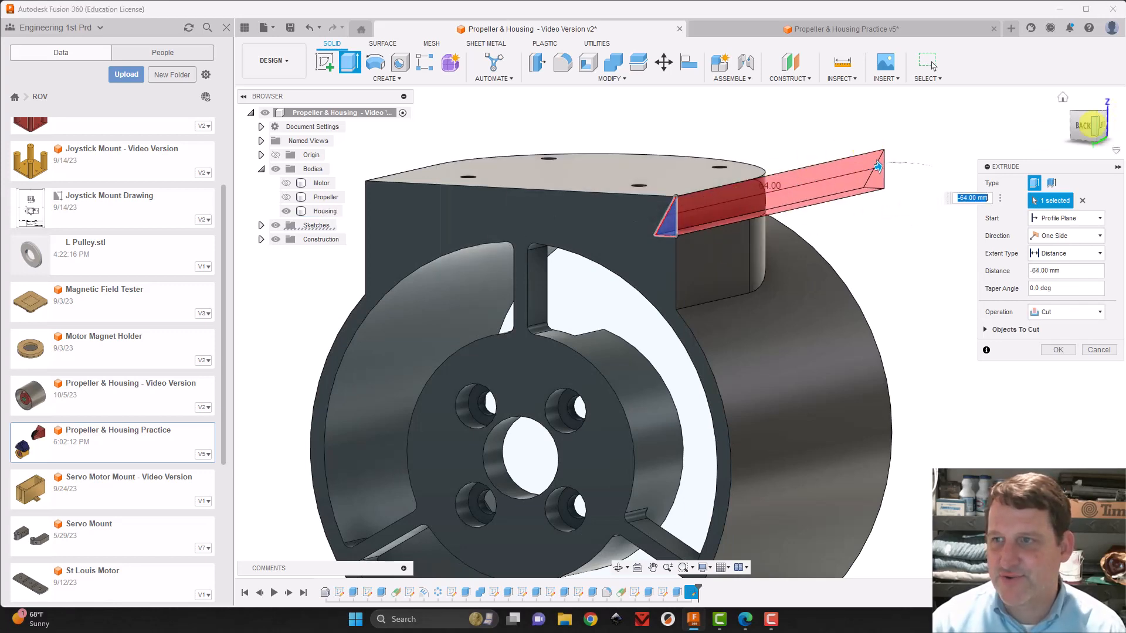
mouse_move(1090, 124)
mouse_down()
mouse_move(829, 123)
mouse_move(817, 109)
mouse_move(1015, 110)
mouse_move(1086, 121)
mouse_move(1122, 141)
mouse_move(1085, 125)
mouse_up()
click(1098, 350)
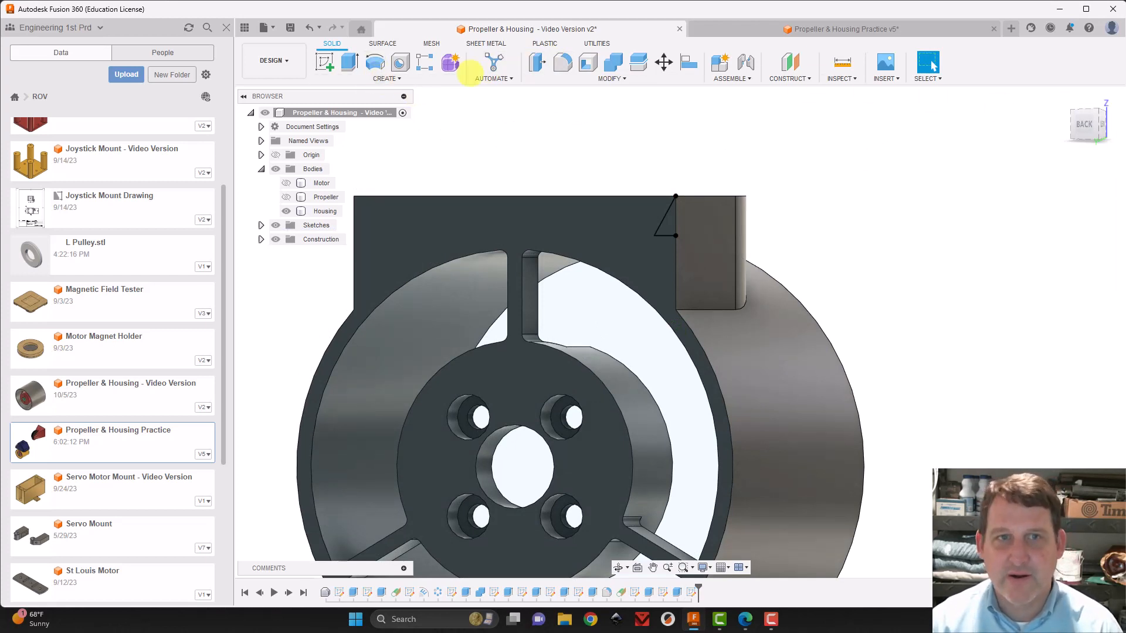
click(375, 62)
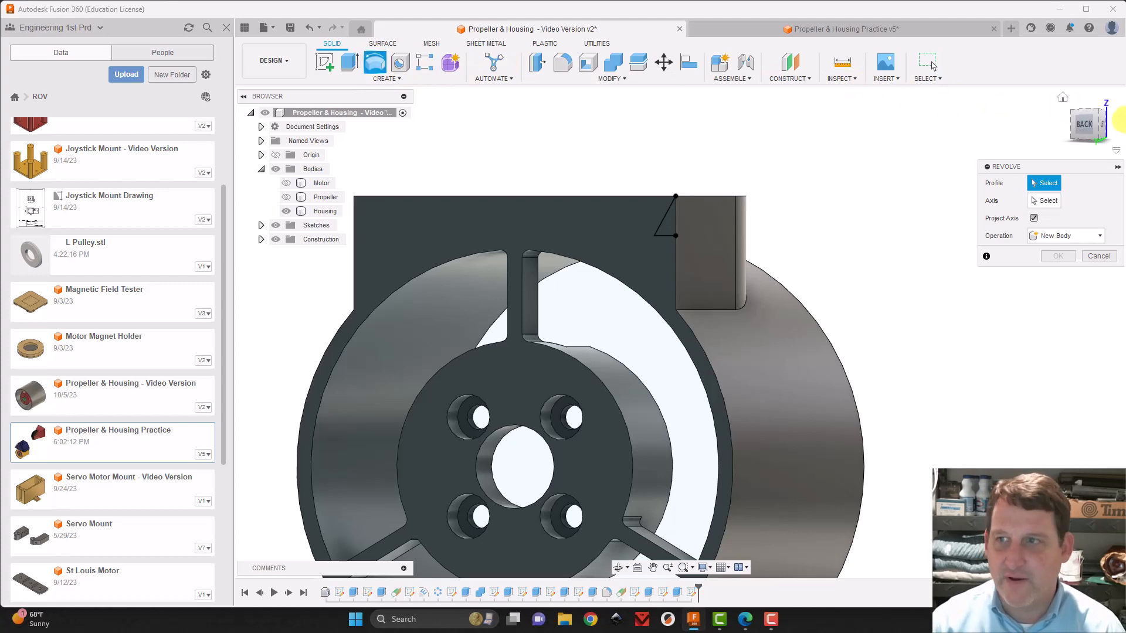
drag(1083, 126, 1077, 162)
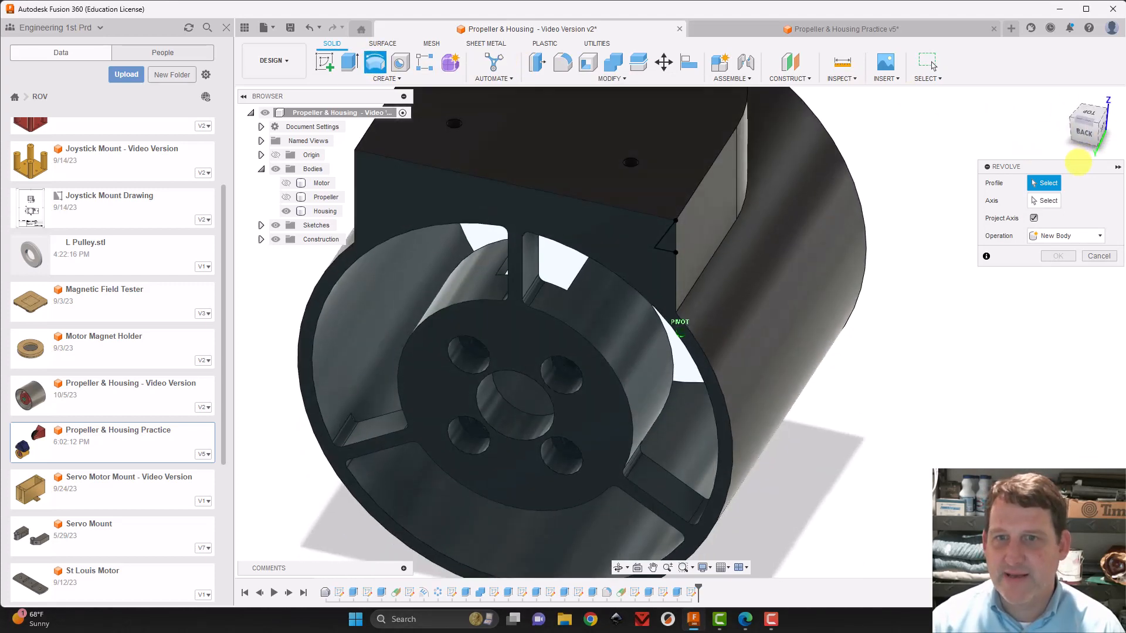
shift+middle_drag(837, 297, 729, 404)
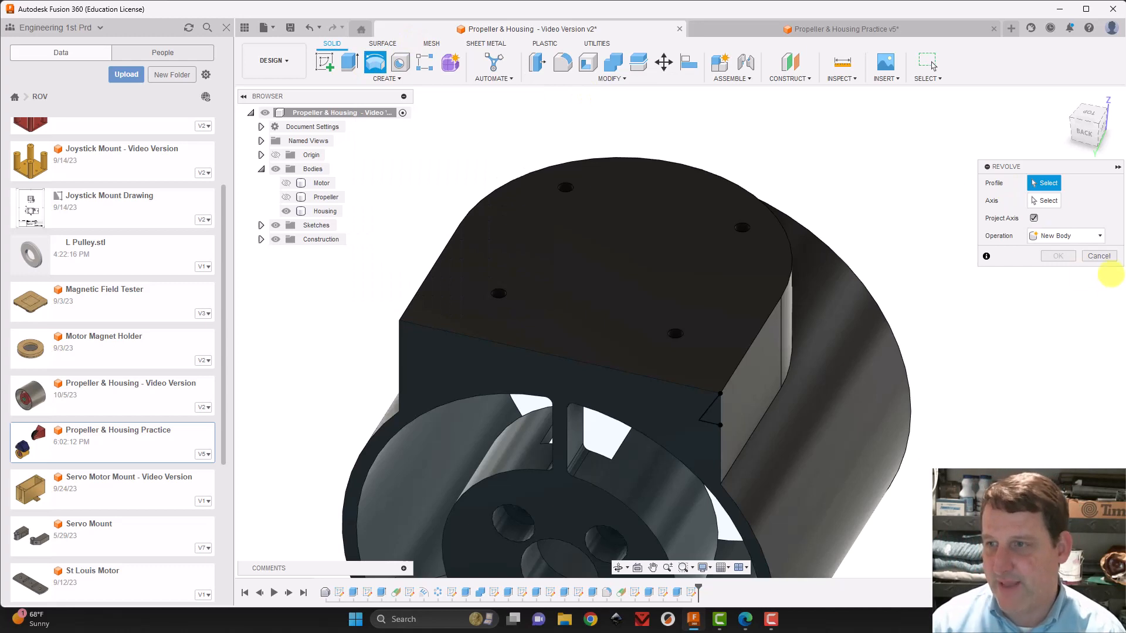
click(1098, 256)
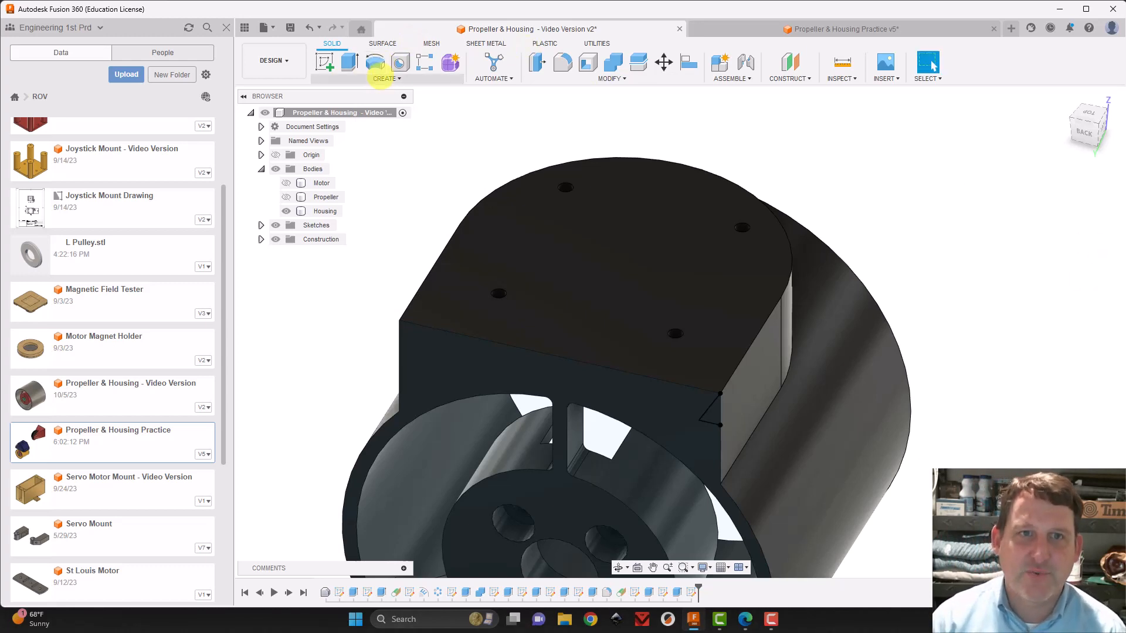
- Sweep the triangular profile as a cut along the mount block's curved top edge, using a single path with chain selection and perpendicular orientation
click(383, 77)
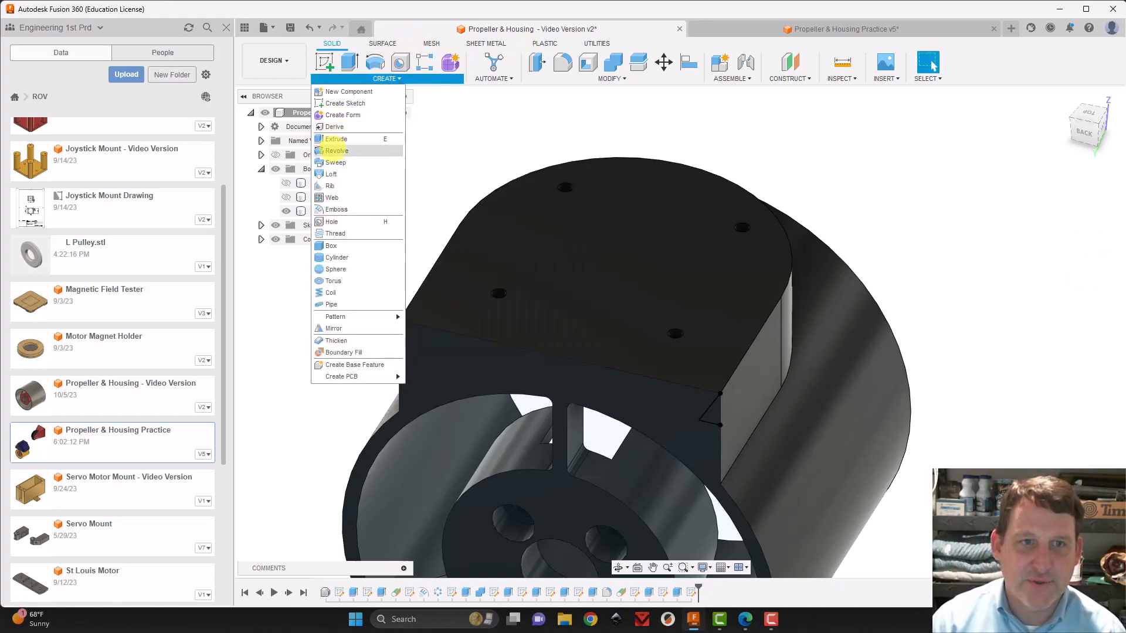
click(333, 163)
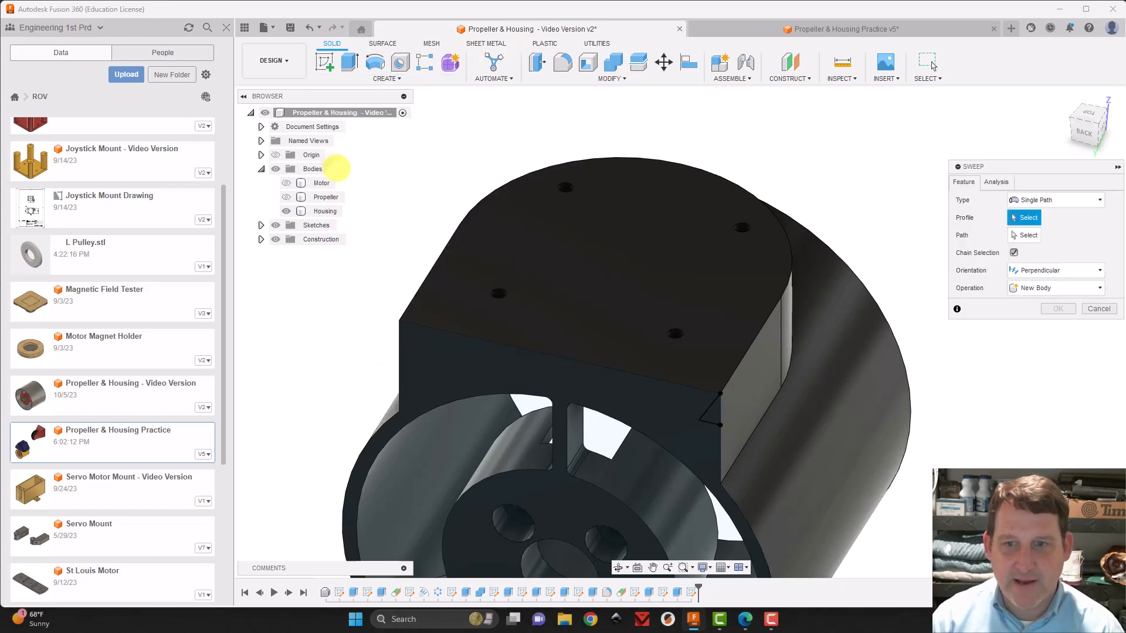
click(714, 409)
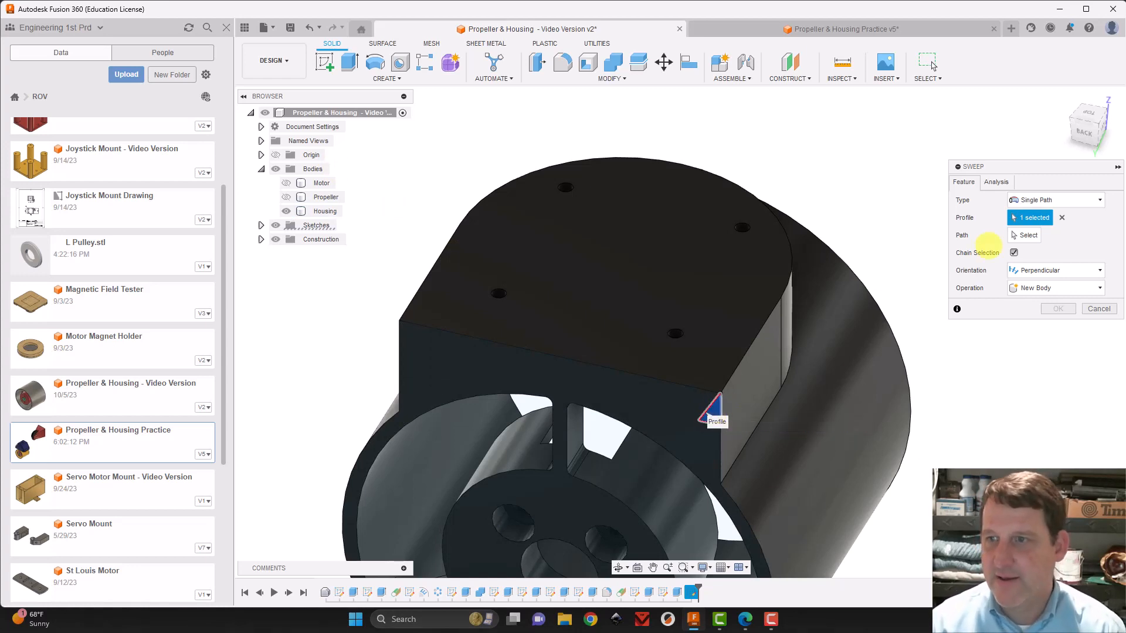
click(1023, 237)
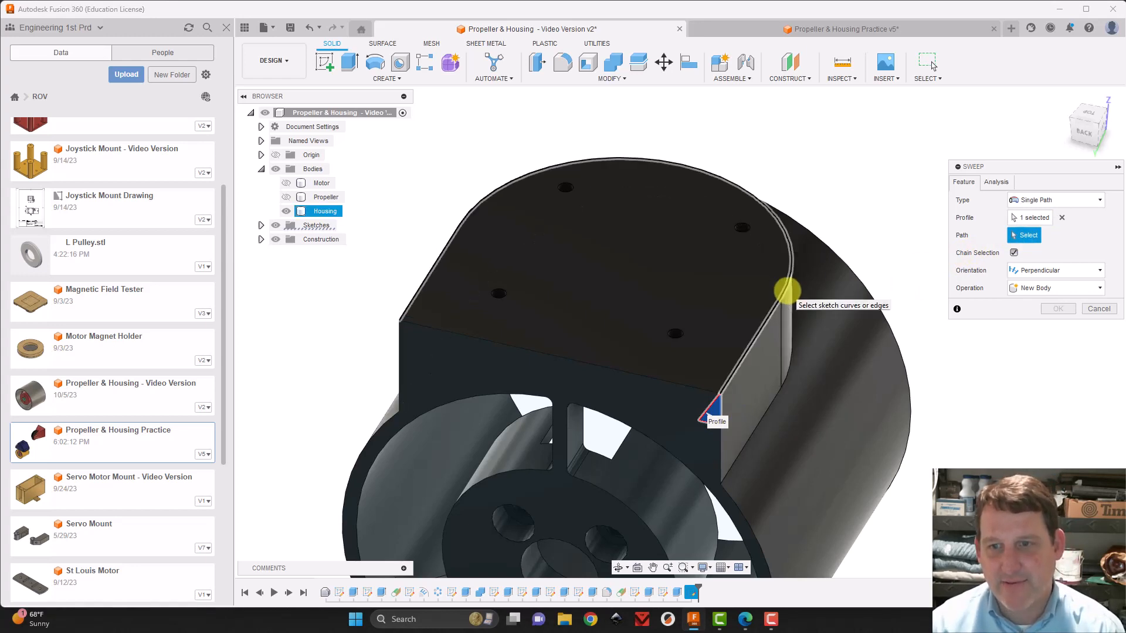
click(786, 290)
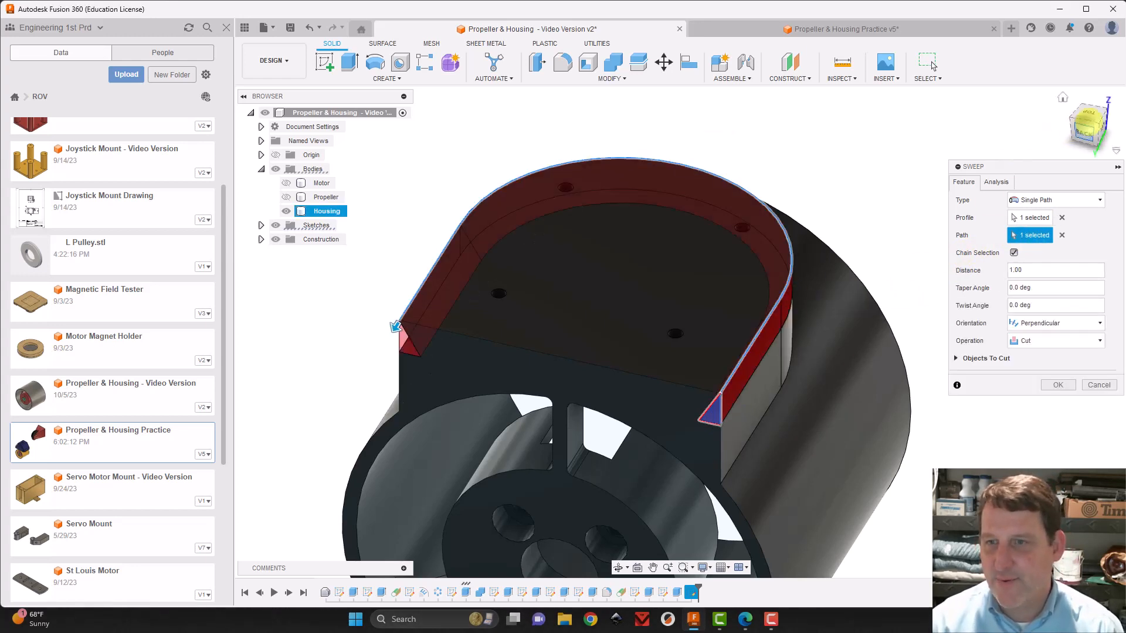
mouse_move(1087, 120)
mouse_down()
mouse_move(1113, 94)
mouse_move(10, 95)
mouse_move(1088, 125)
mouse_move(95, 106)
mouse_move(118, 100)
mouse_move(116, 125)
mouse_move(18, 109)
mouse_move(1087, 178)
mouse_up()
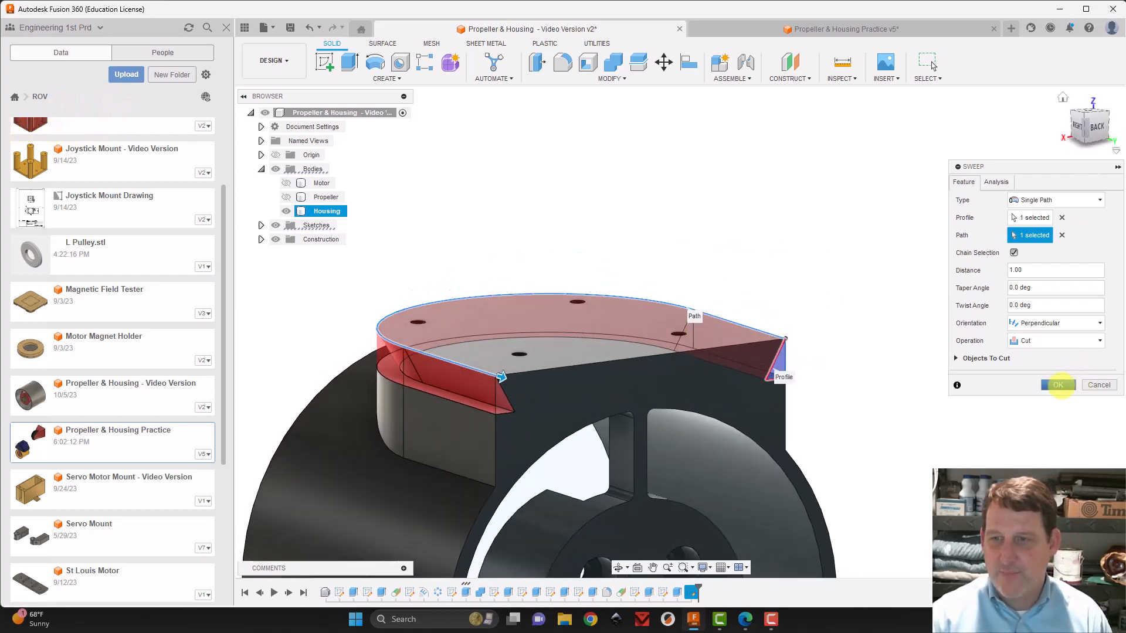
click(1057, 385)
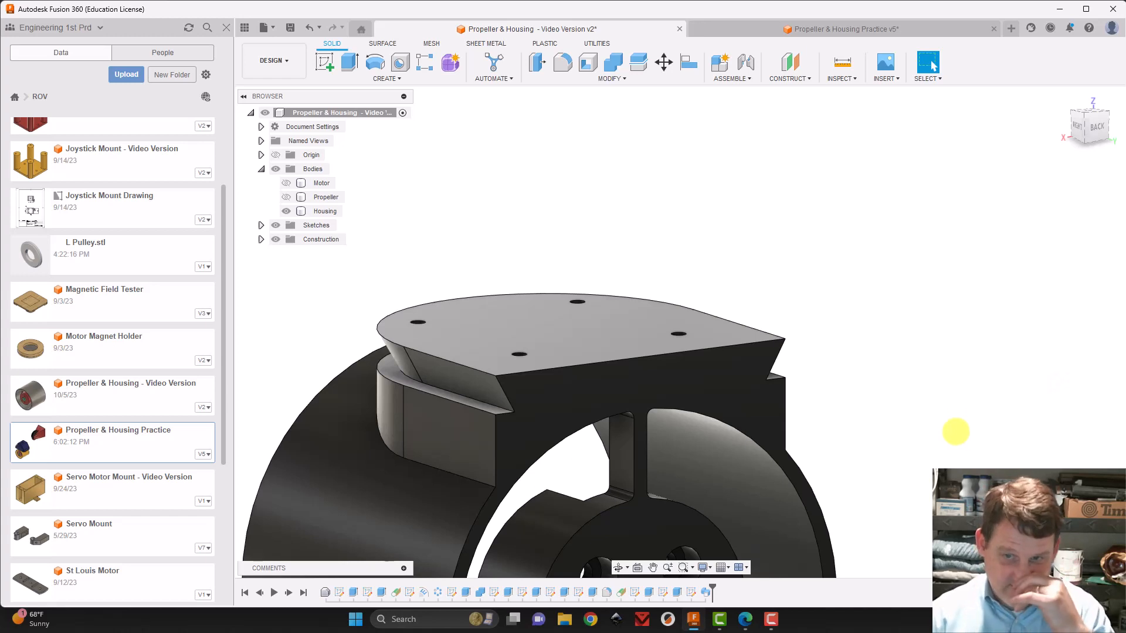
- Show the Motor and Propeller bodies together with the housing in the home view
click(1102, 126)
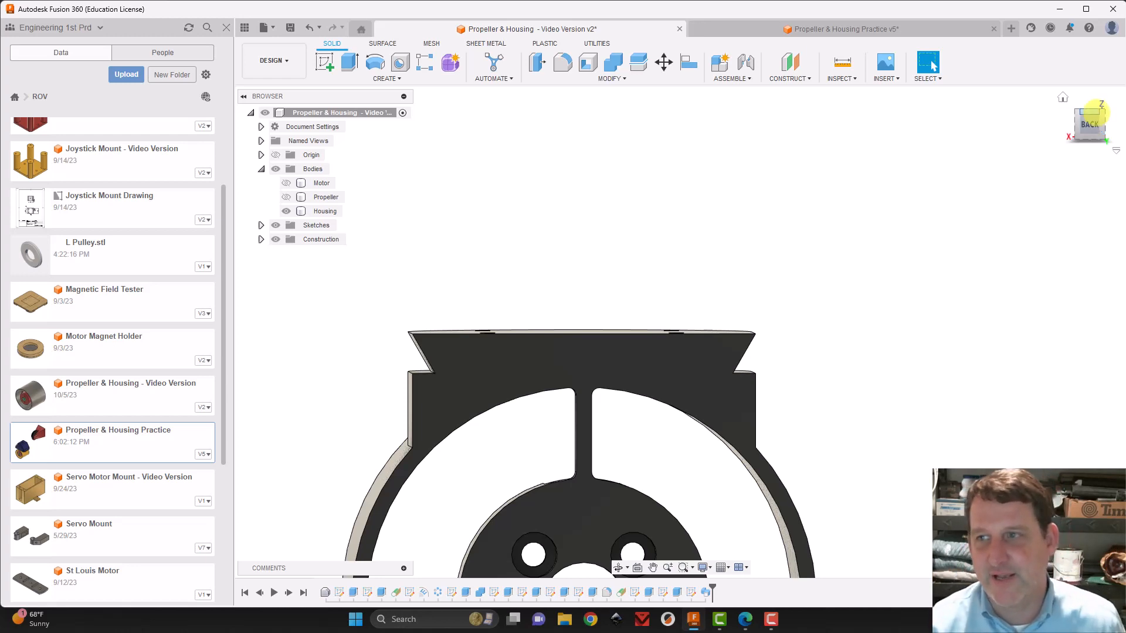
click(1103, 112)
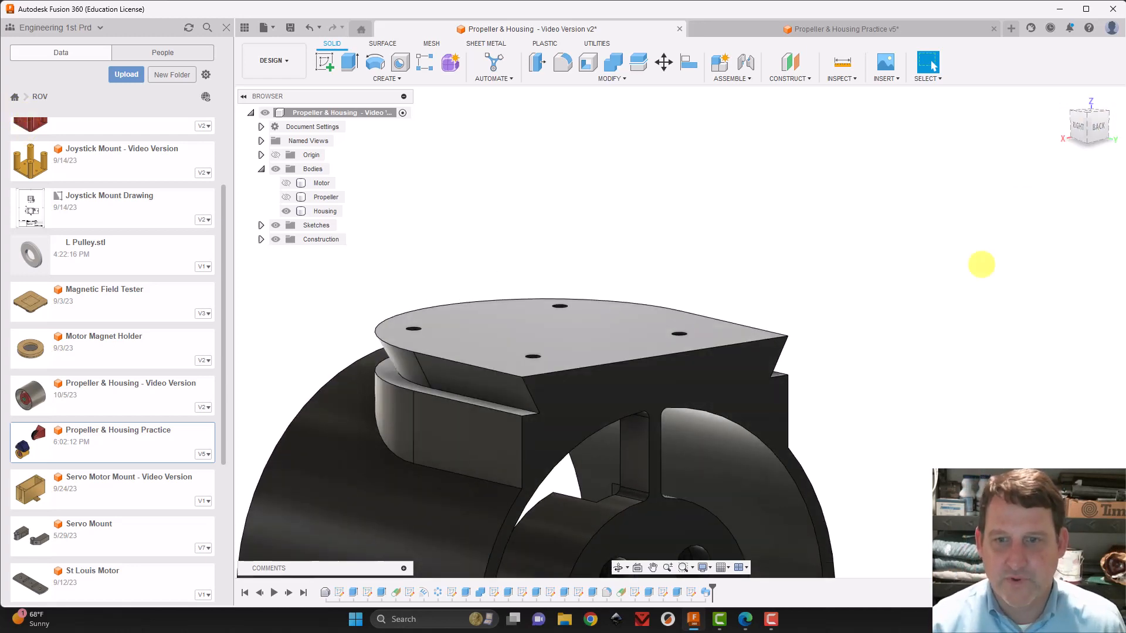
scroll(1014, 245, down, 1)
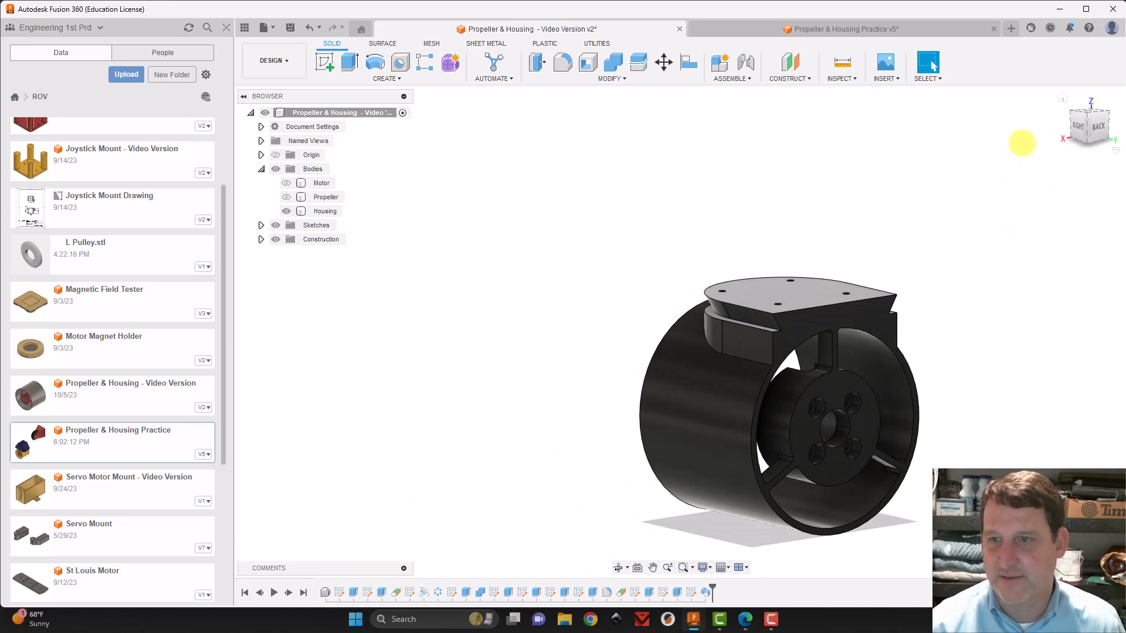
click(1062, 96)
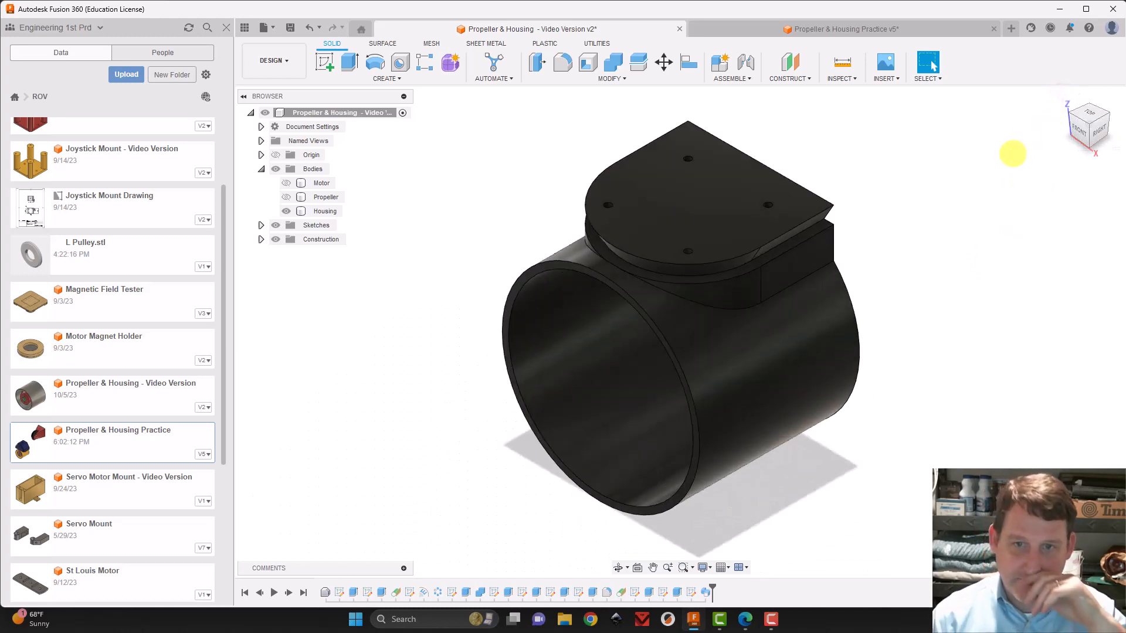
click(286, 183)
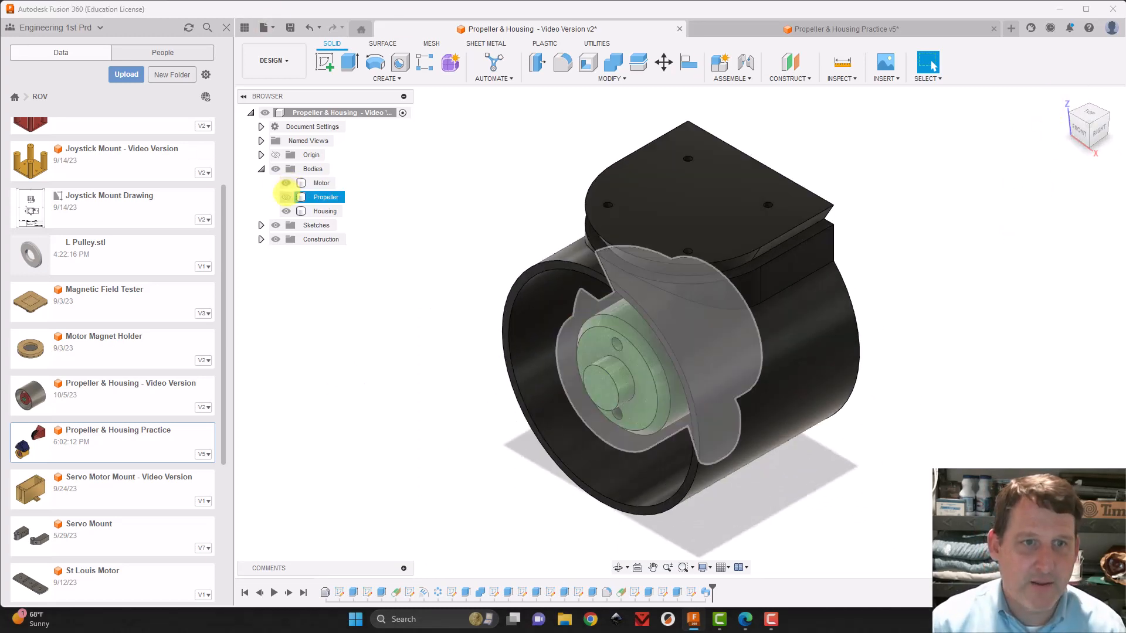
click(285, 197)
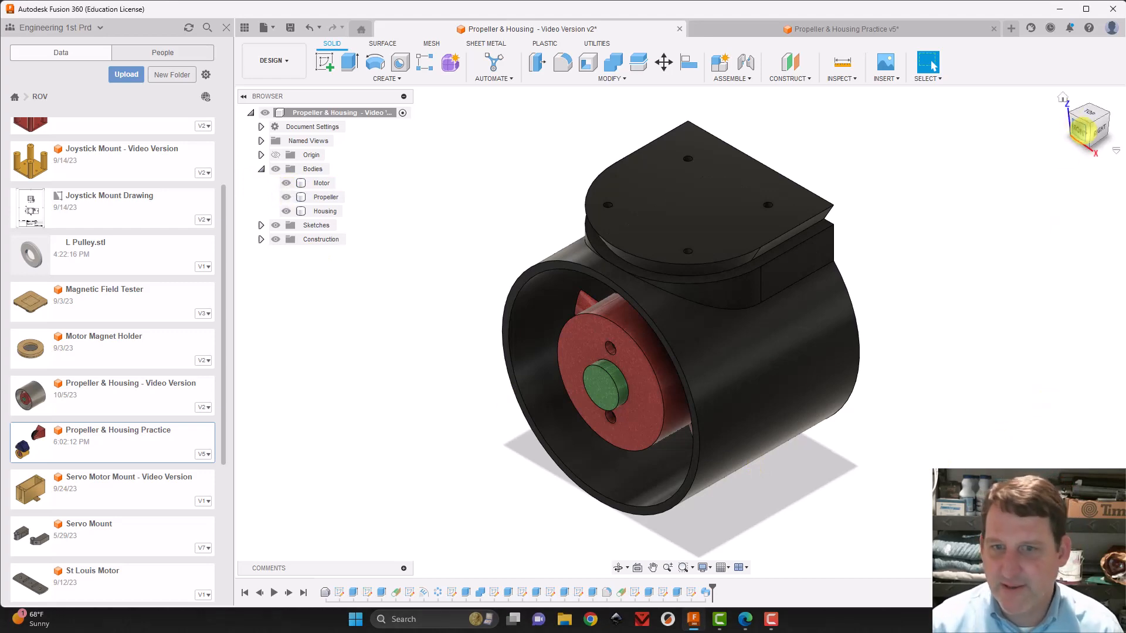
click(1078, 130)
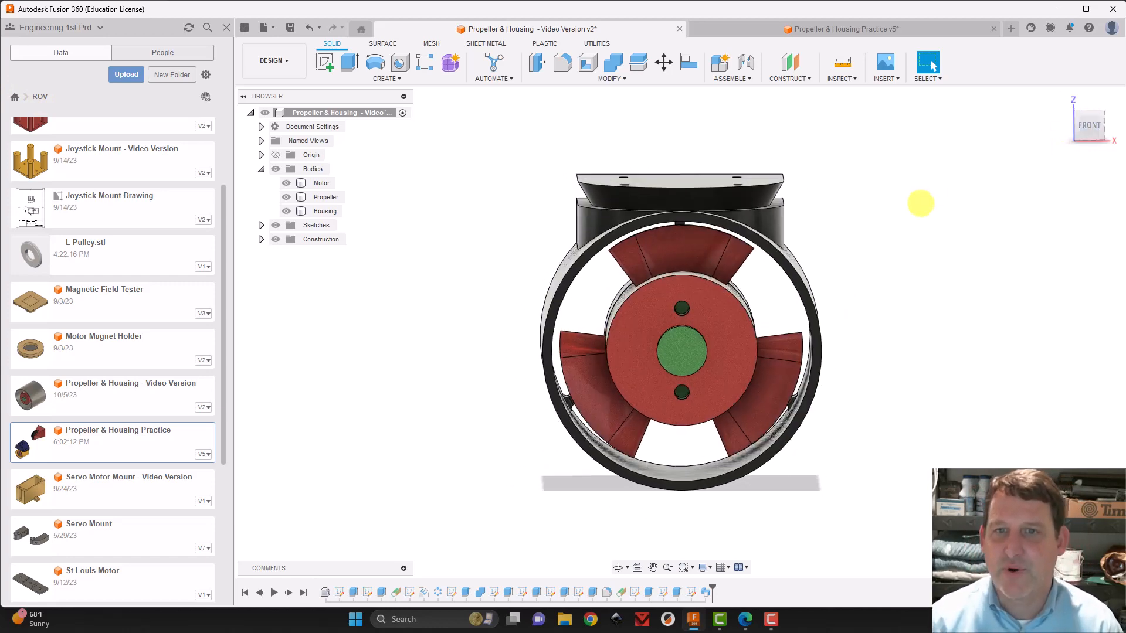
click(684, 304)
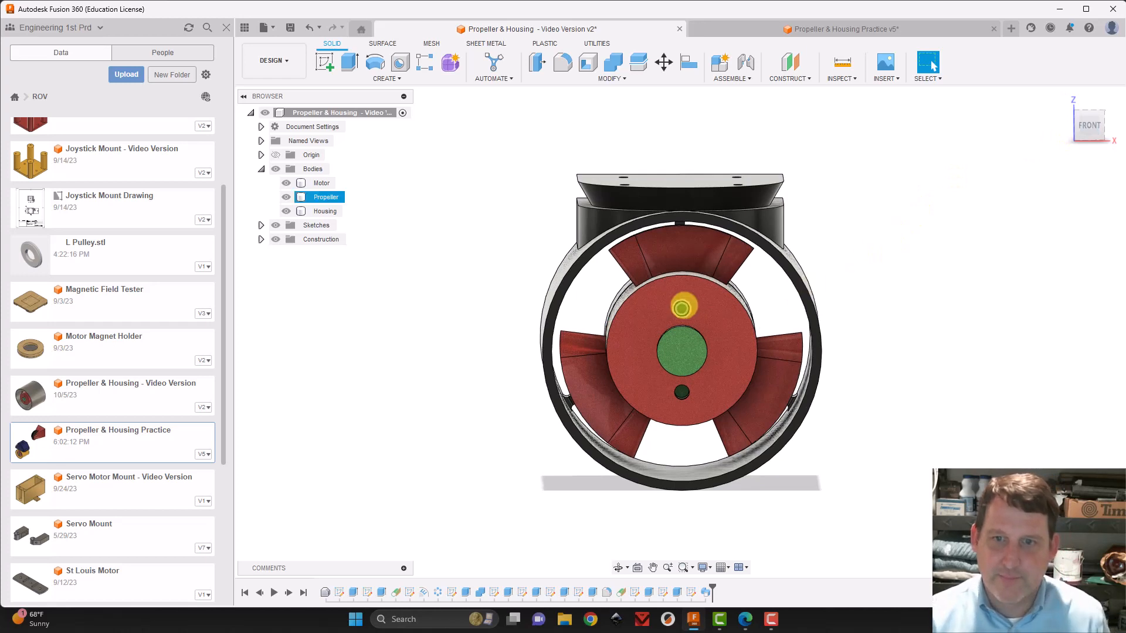
click(776, 345)
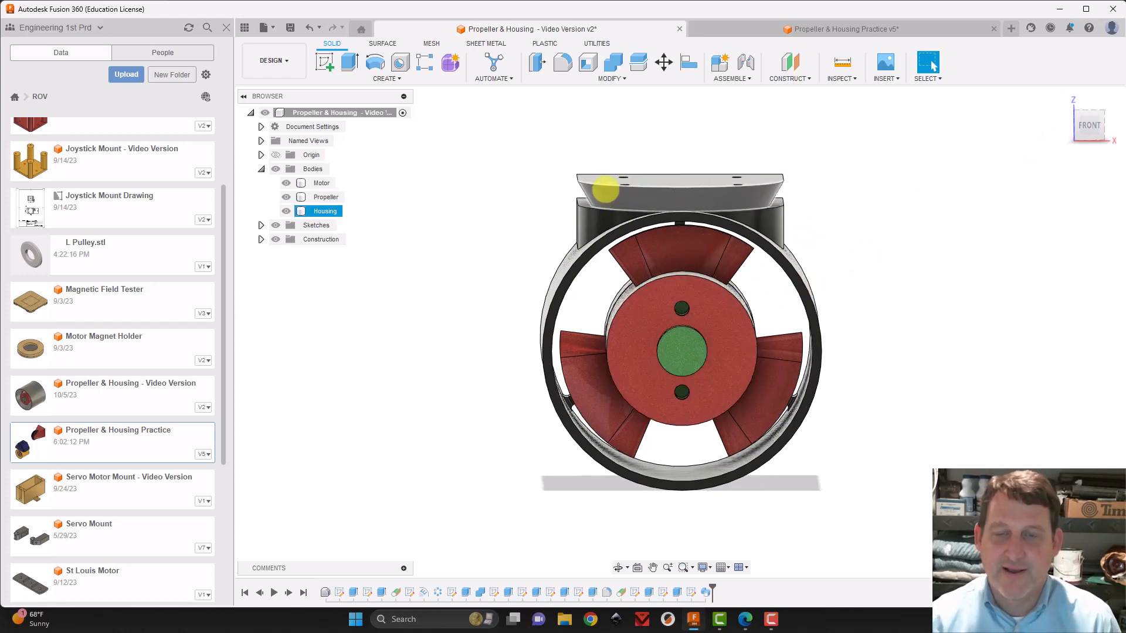
click(615, 162)
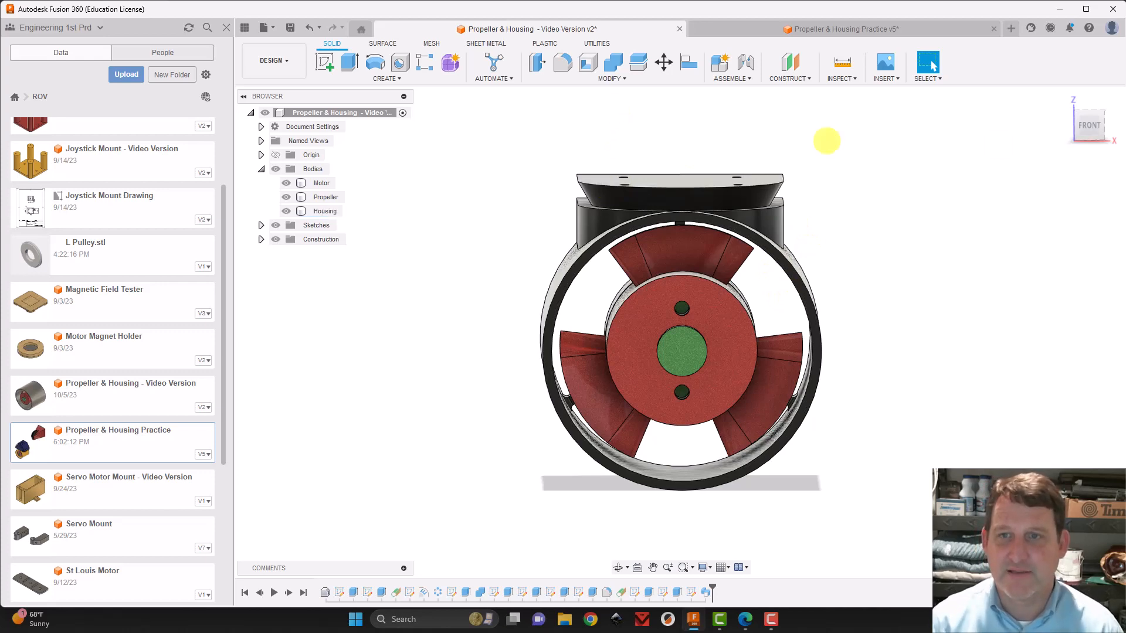
- Set the user parameters Length_Blade to 40 mm and Angle_Blade to 85 deg
click(1062, 98)
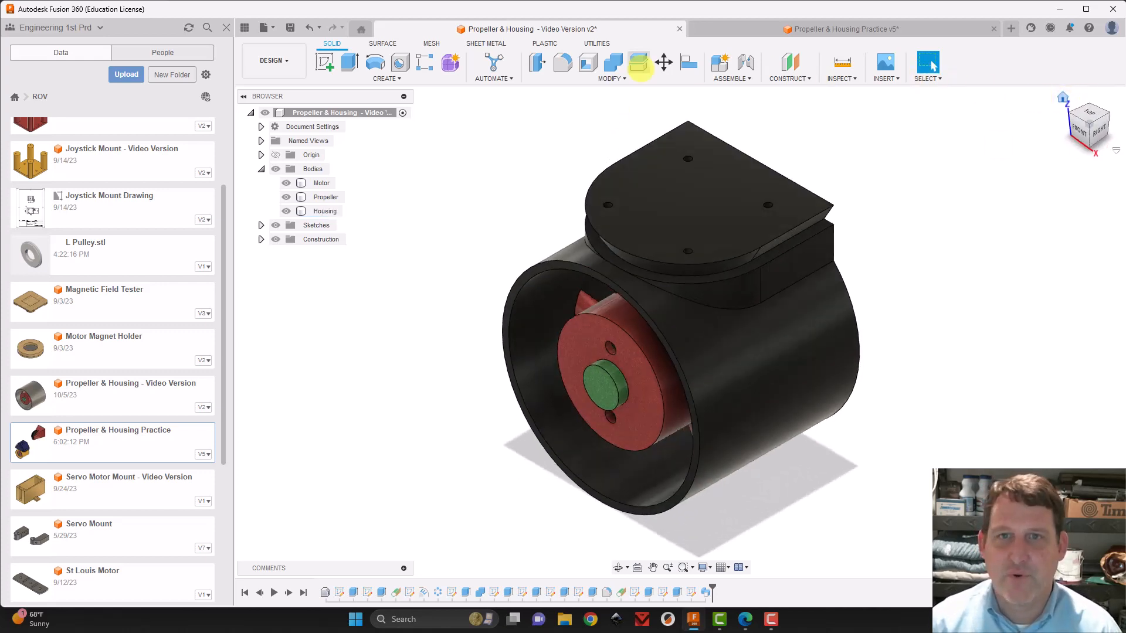
click(606, 78)
click(566, 353)
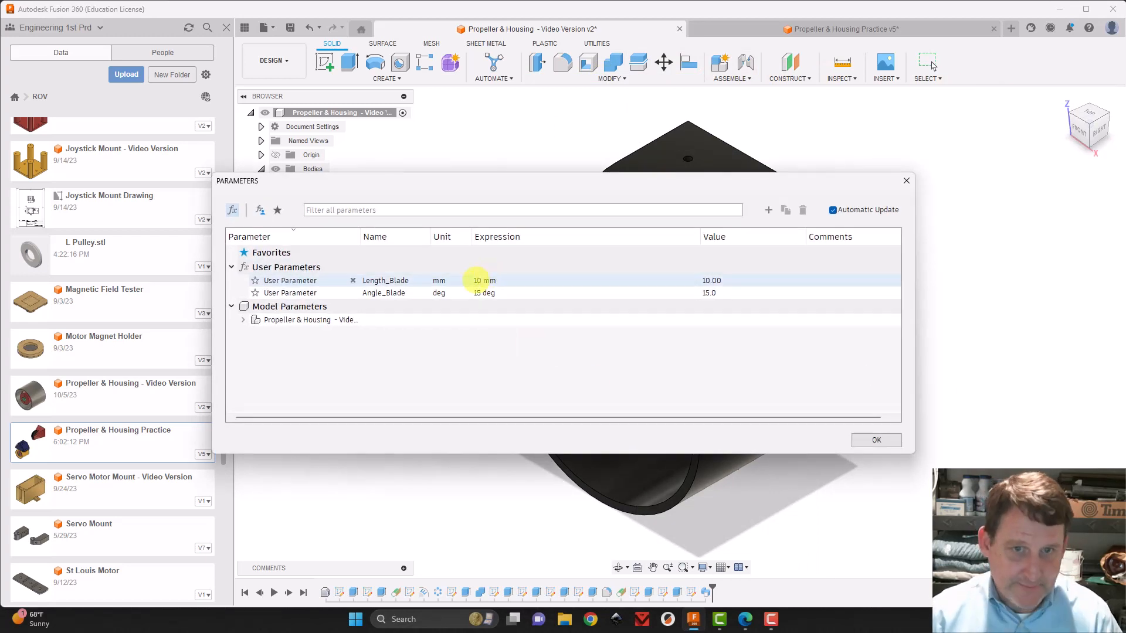
click(477, 280)
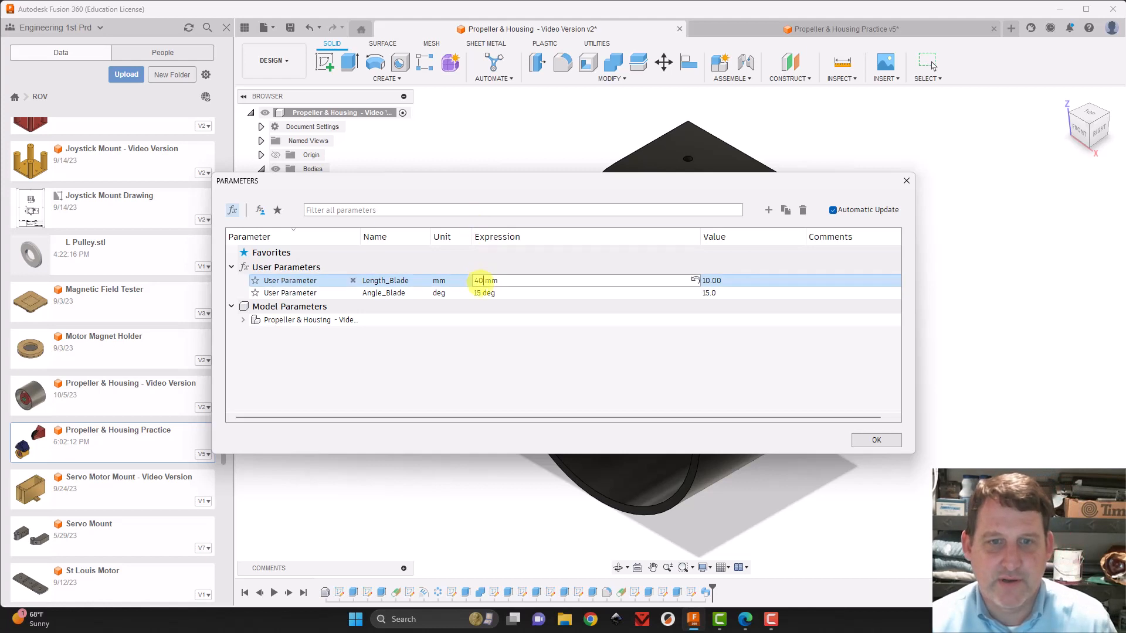
click(481, 293)
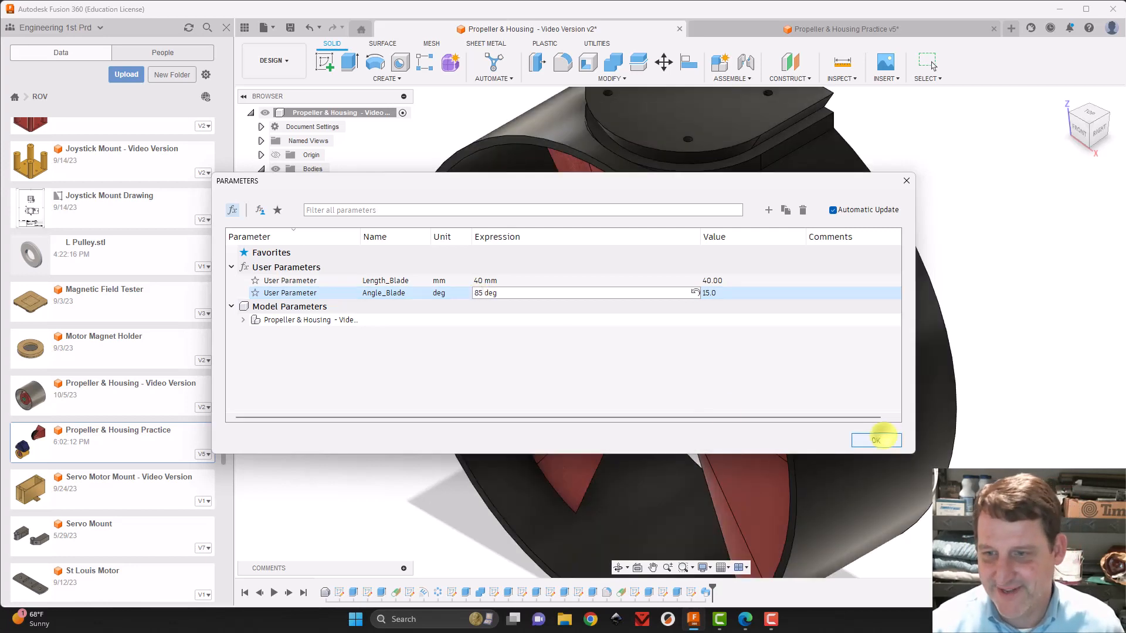
click(876, 440)
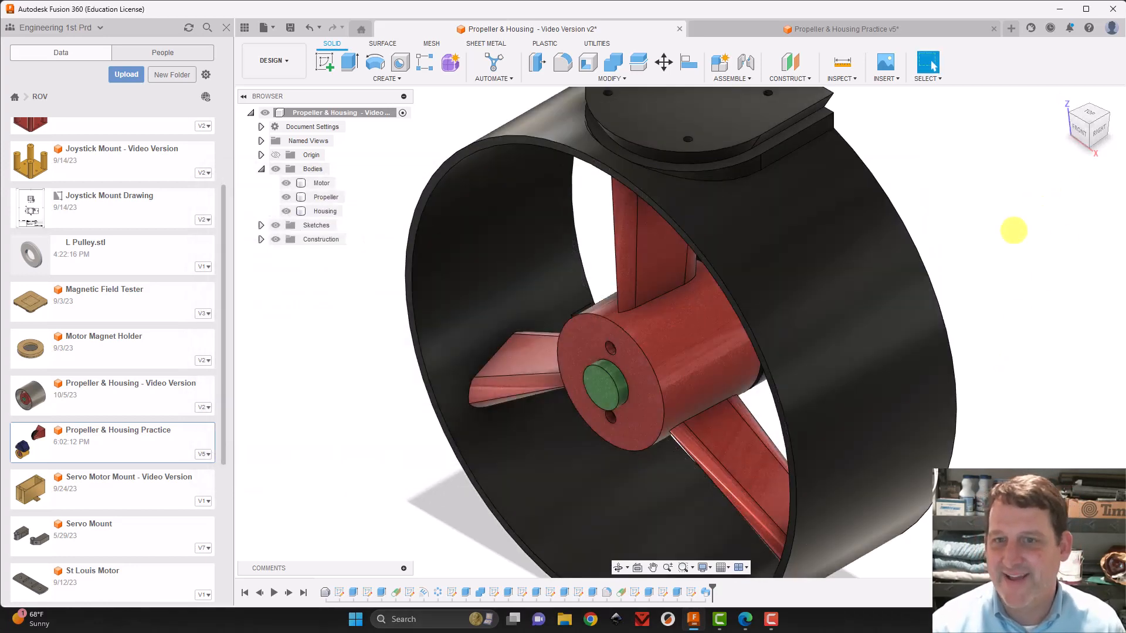
- Undo the blade length and blade angle parameter changes and return the model to the home view
scroll(1020, 217, down, 5)
click(1086, 125)
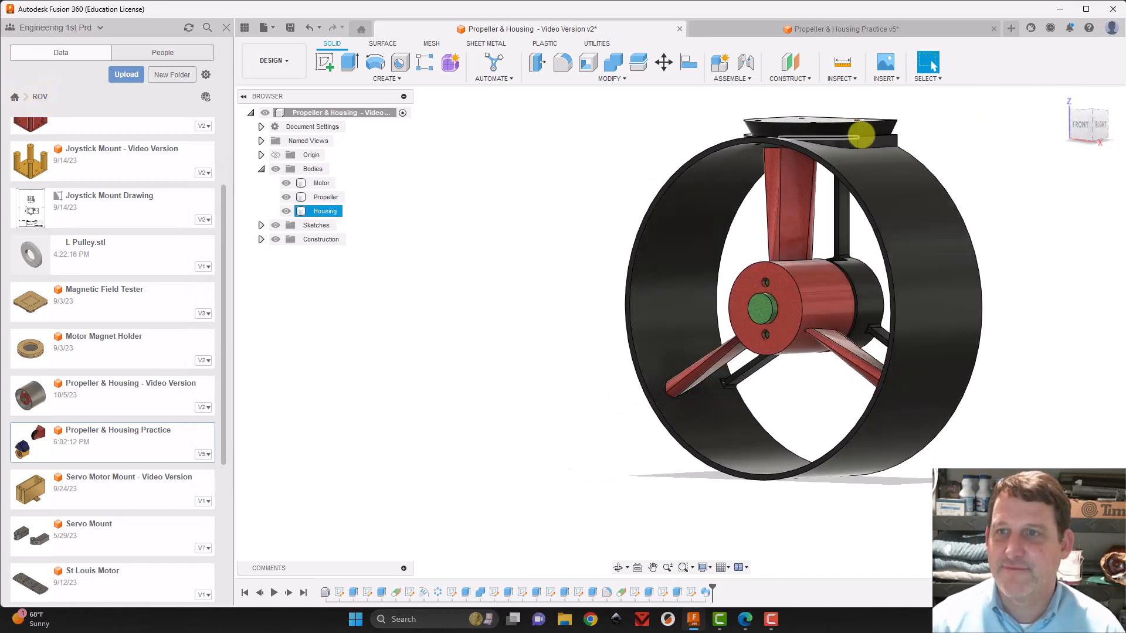
mouse_move(1073, 123)
mouse_down()
mouse_move(872, 116)
mouse_move(896, 130)
mouse_move(897, 115)
mouse_move(844, 111)
mouse_move(1075, 138)
mouse_up()
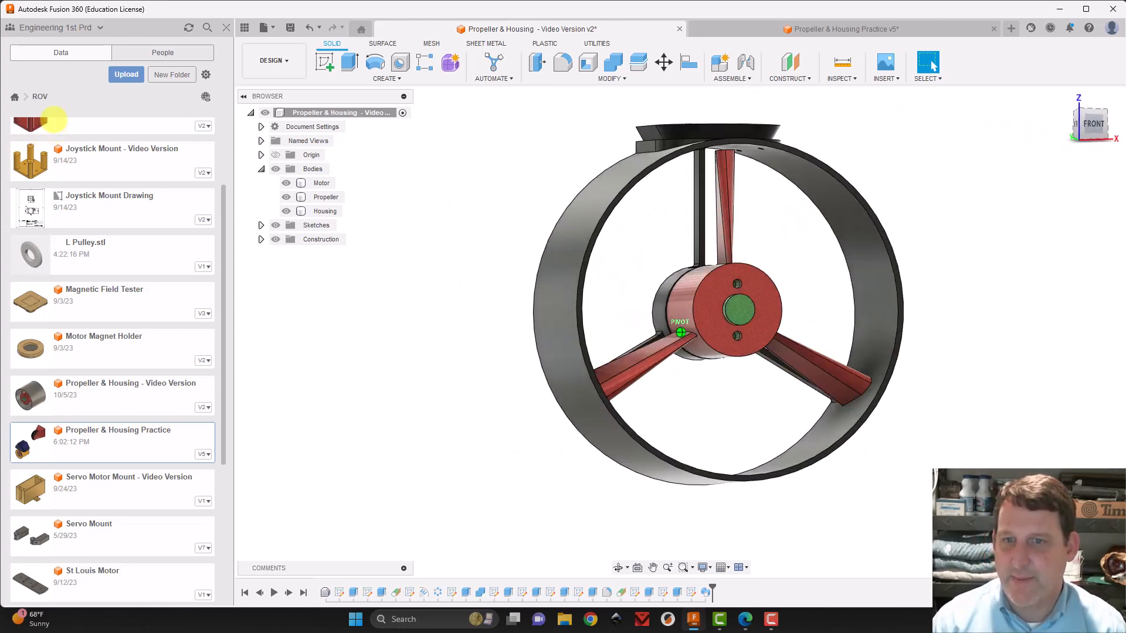
click(1101, 124)
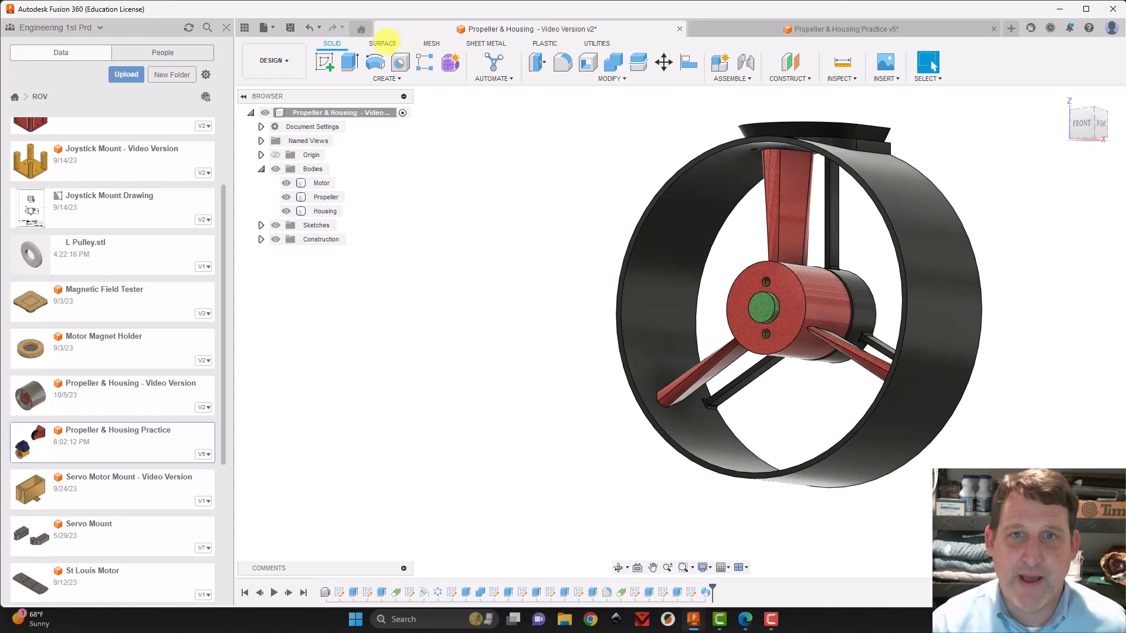
click(609, 79)
click(422, 270)
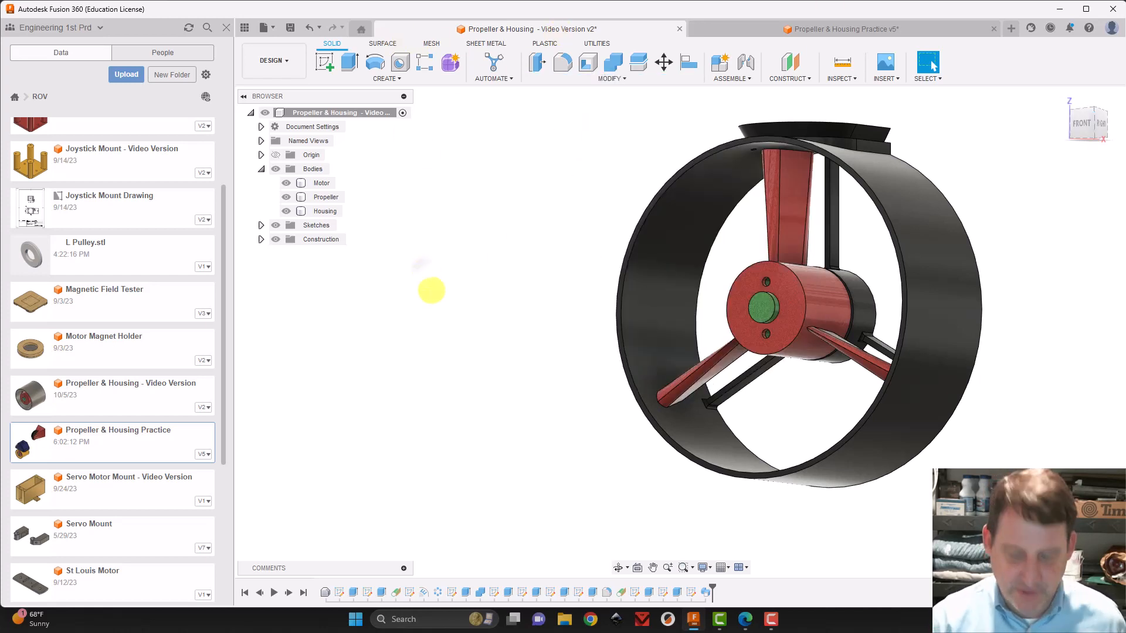
key(ctrl+z)
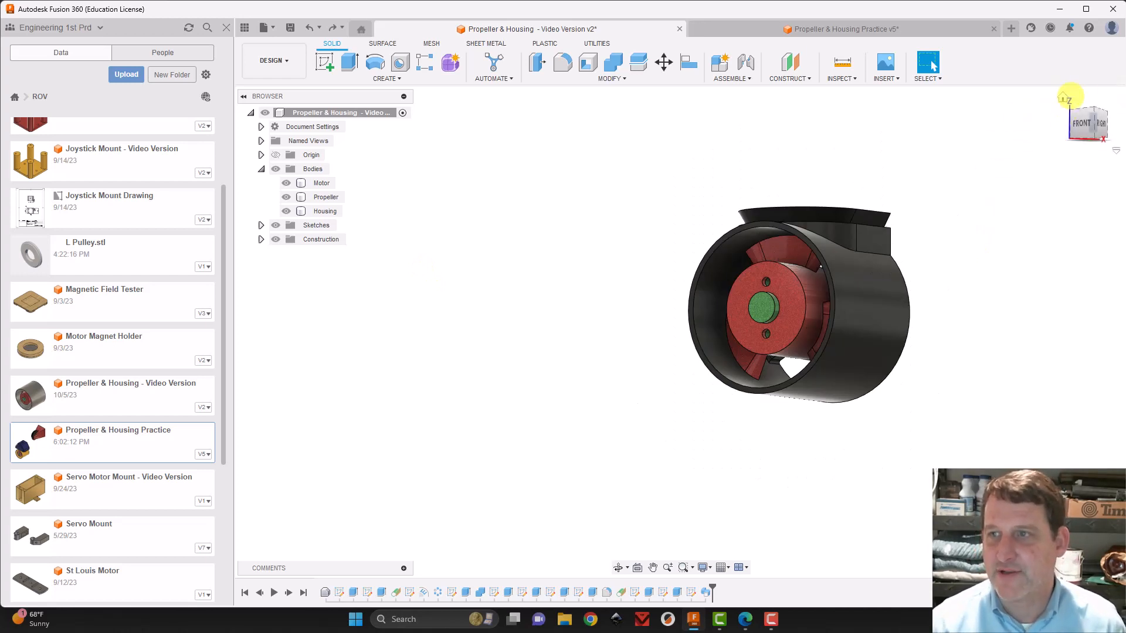
click(1061, 94)
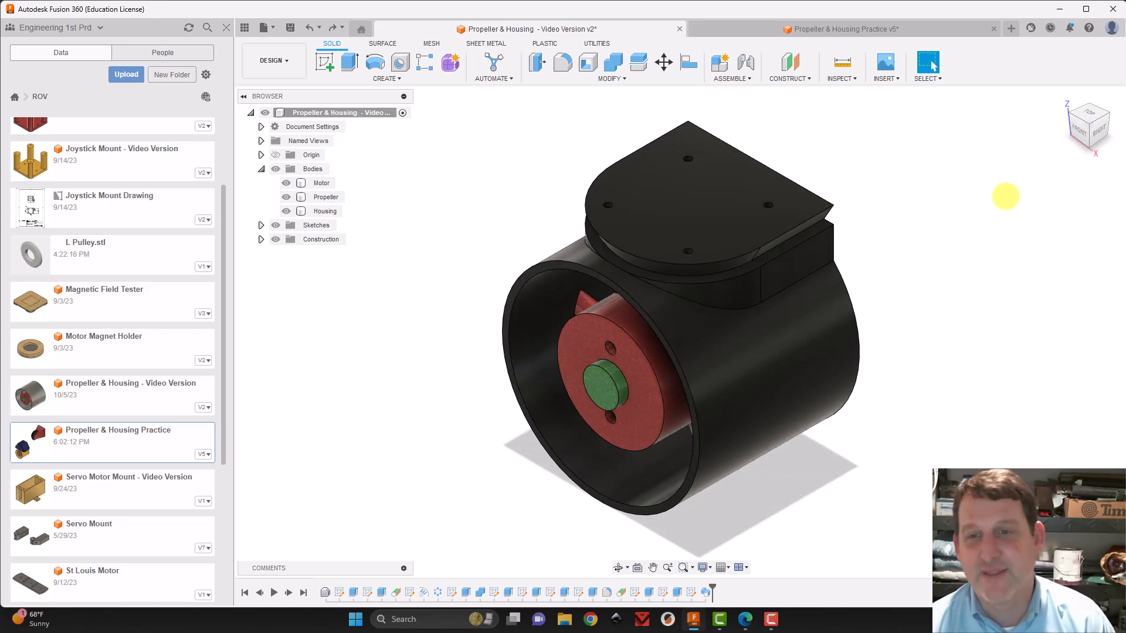
click(737, 352)
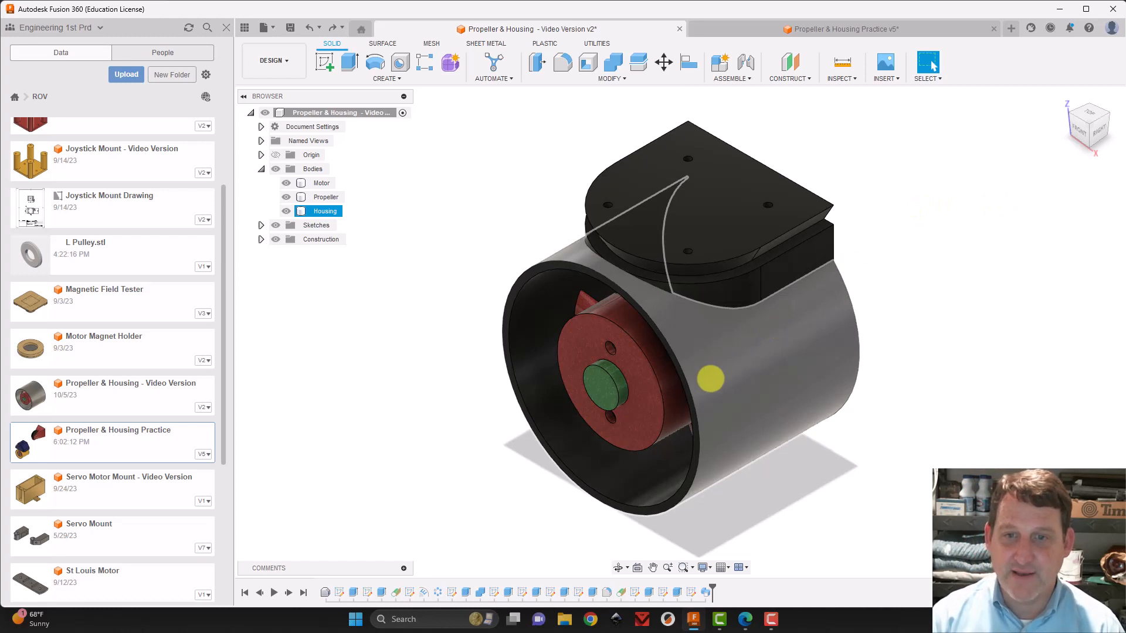
click(659, 340)
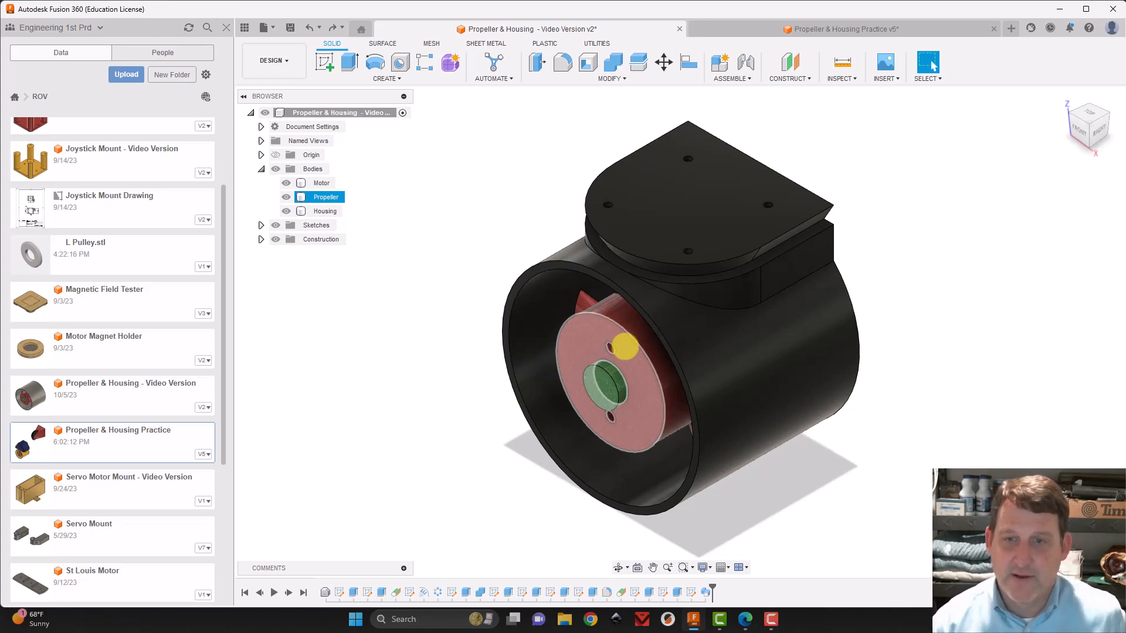
key(Escape)
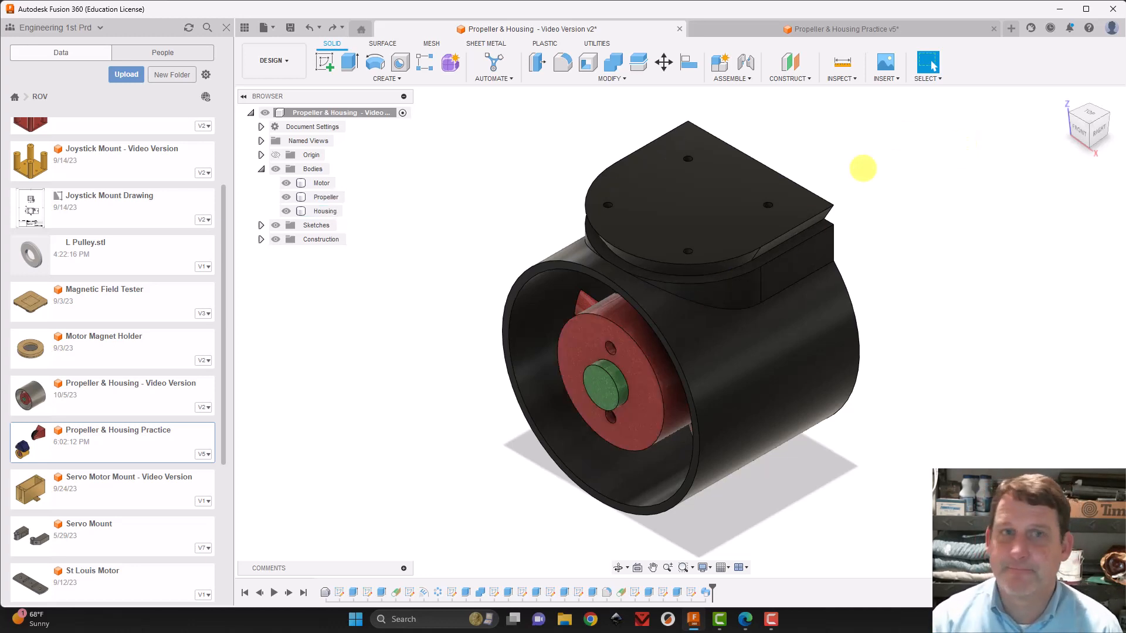